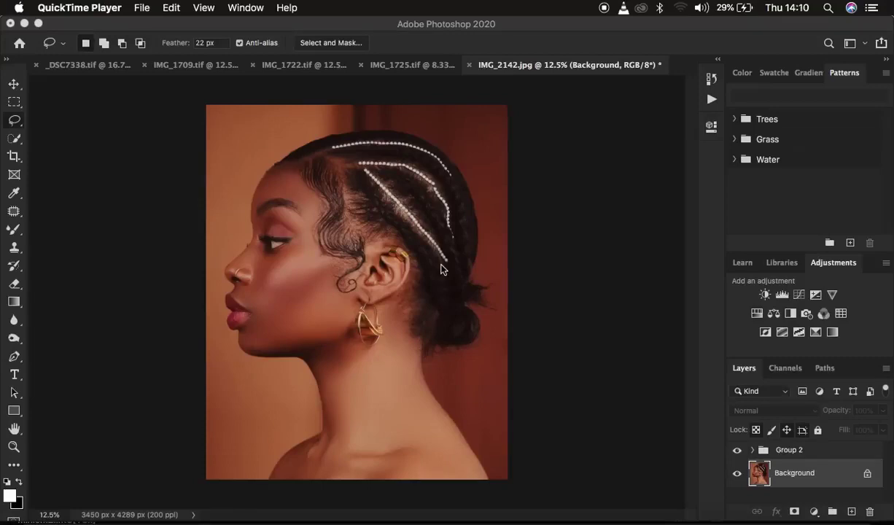
# Toggle the visibility of Group 2 repeatedly to compare the portrait with and without its retouching
pyautogui.click(737, 452)
pyautogui.click(737, 452)
pyautogui.click(737, 452)
pyautogui.click(737, 452)
pyautogui.click(737, 452)
pyautogui.click(737, 452)
pyautogui.click(737, 452)
pyautogui.click(737, 452)
pyautogui.click(737, 452)
pyautogui.click(737, 452)
pyautogui.click(737, 452)
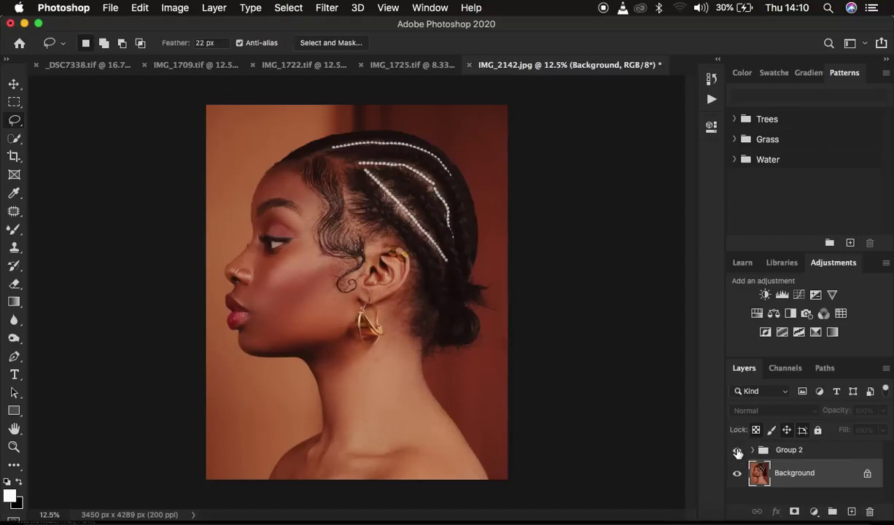
# Delete the Group 2 layer group and duplicate the Background layer
pyautogui.click(803, 458)
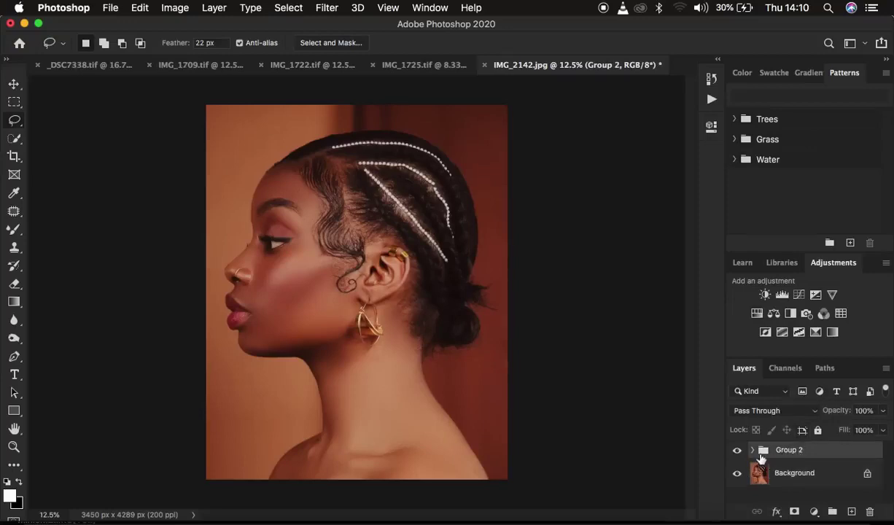
pyautogui.click(737, 450)
pyautogui.press('Delete')
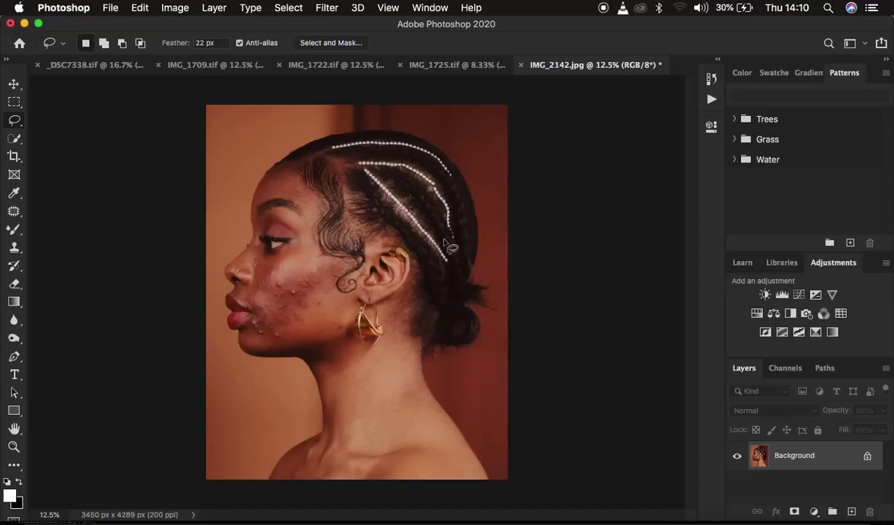
pyautogui.press('super+equal')
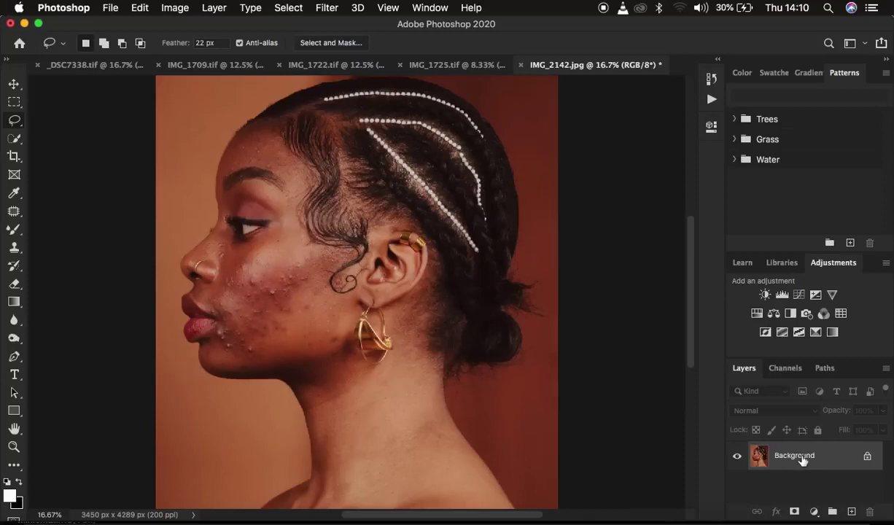
pyautogui.press('super+j')
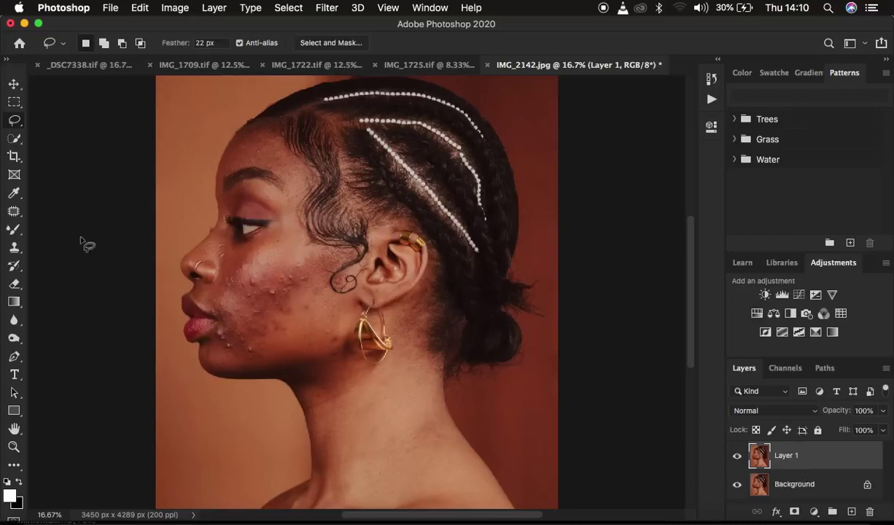
# Use the Patch tool to replace the isolated dark spots on the middle of the cheek with clear skin nearby
pyautogui.click(22, 212)
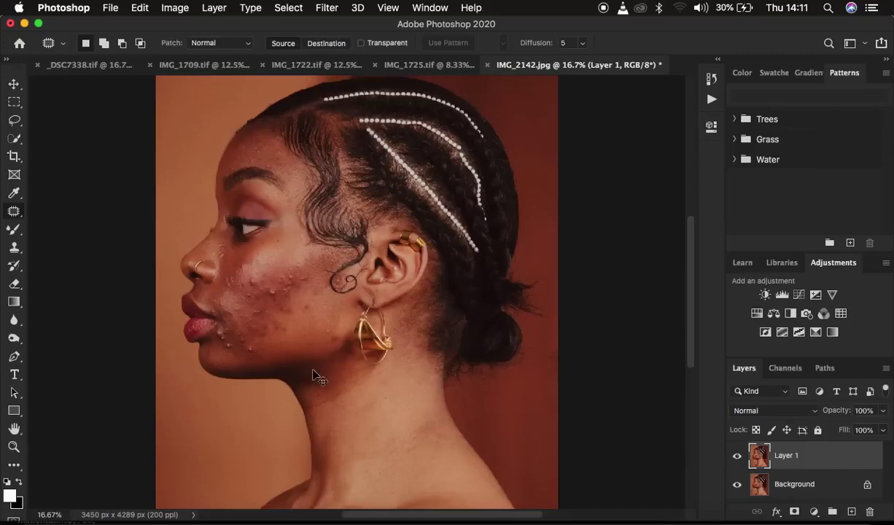
pyautogui.press('super+plus')
pyautogui.press('super+plus')
pyautogui.press('super+plus')
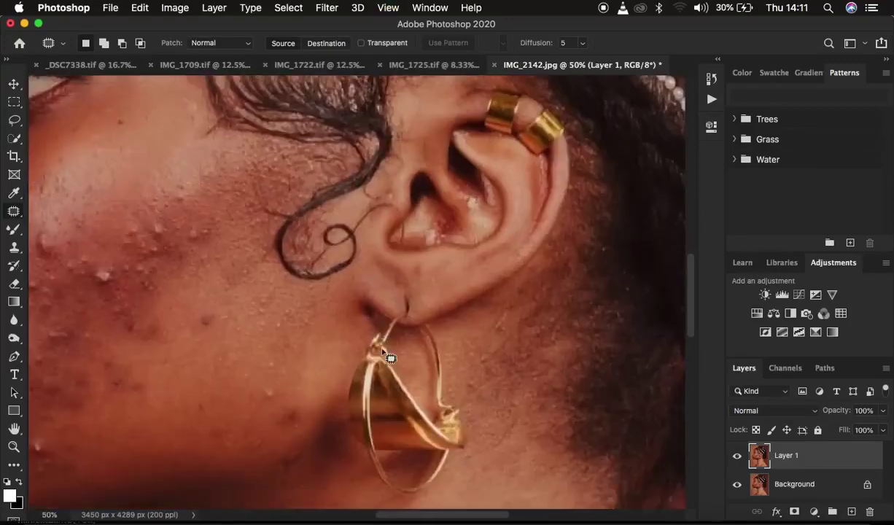
pyautogui.scroll(-5, 384, 353)
pyautogui.hscroll(-5, 384, 353)
pyautogui.scroll(2, 384, 353)
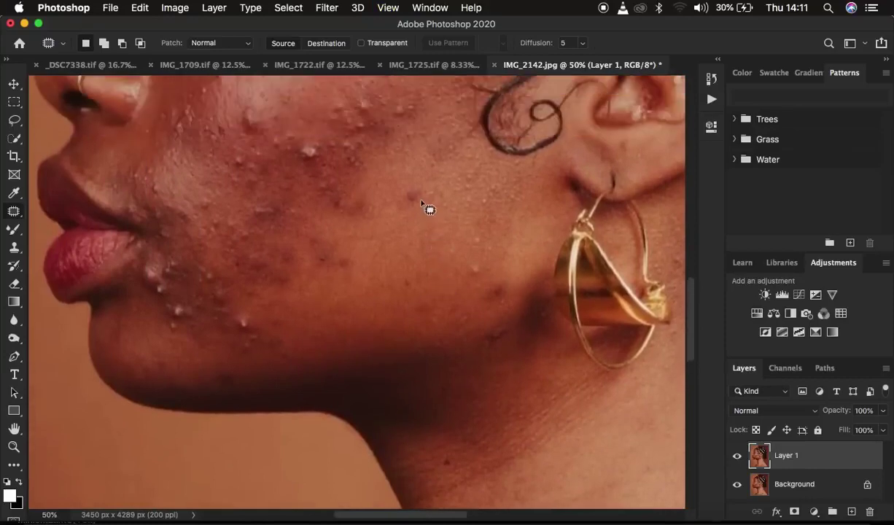
pyautogui.moveTo(414, 187)
pyautogui.mouseDown()
pyautogui.moveTo(407, 210)
pyautogui.moveTo(433, 196)
pyautogui.moveTo(425, 183)
pyautogui.moveTo(413, 185)
pyautogui.moveTo(439, 224)
pyautogui.mouseUp()
pyautogui.moveTo(474, 259)
pyautogui.mouseDown()
pyautogui.moveTo(469, 254)
pyautogui.moveTo(482, 266)
pyautogui.moveTo(463, 265)
pyautogui.moveTo(461, 279)
pyautogui.mouseUp()
pyautogui.moveTo(316, 245)
pyautogui.mouseDown()
pyautogui.moveTo(322, 274)
pyautogui.moveTo(352, 272)
pyautogui.moveTo(340, 254)
pyautogui.moveTo(316, 254)
pyautogui.moveTo(313, 245)
pyautogui.moveTo(340, 266)
pyautogui.moveTo(385, 269)
pyautogui.mouseUp()
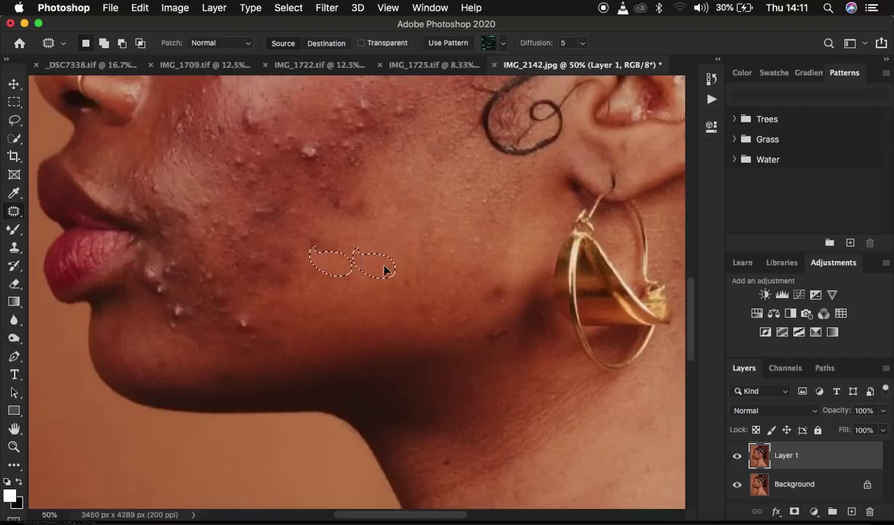
pyautogui.click(379, 249)
pyautogui.click(351, 197)
pyautogui.moveTo(351, 196)
pyautogui.mouseDown()
pyautogui.moveTo(371, 217)
pyautogui.moveTo(361, 195)
pyautogui.moveTo(372, 257)
pyautogui.mouseUp()
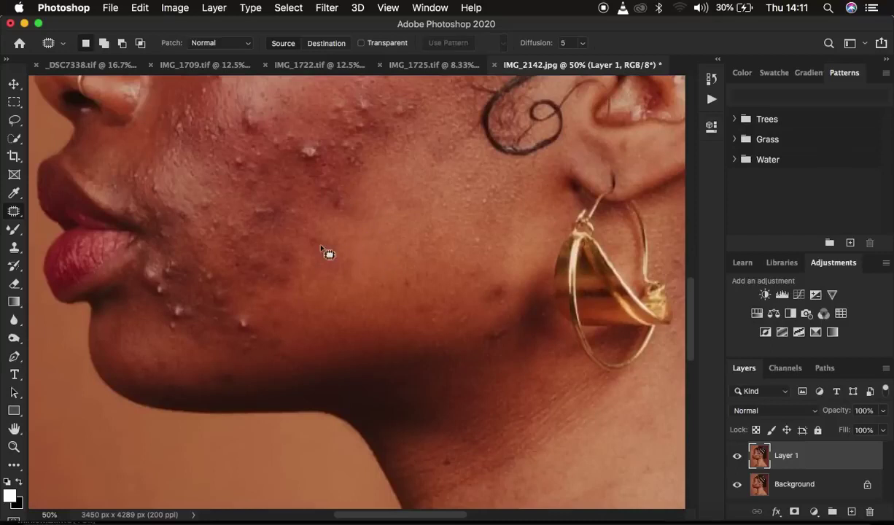
# Patch the raised bumps along the lower cheek and beside the chin with smoother neighbouring skin
pyautogui.moveTo(251, 321)
pyautogui.mouseDown()
pyautogui.moveTo(230, 356)
pyautogui.moveTo(270, 338)
pyautogui.moveTo(255, 340)
pyautogui.moveTo(299, 339)
pyautogui.mouseUp()
pyautogui.press('super+d')
pyautogui.moveTo(175, 299)
pyautogui.mouseDown()
pyautogui.moveTo(163, 309)
pyautogui.moveTo(184, 315)
pyautogui.moveTo(195, 347)
pyautogui.mouseUp()
pyautogui.click(195, 347)
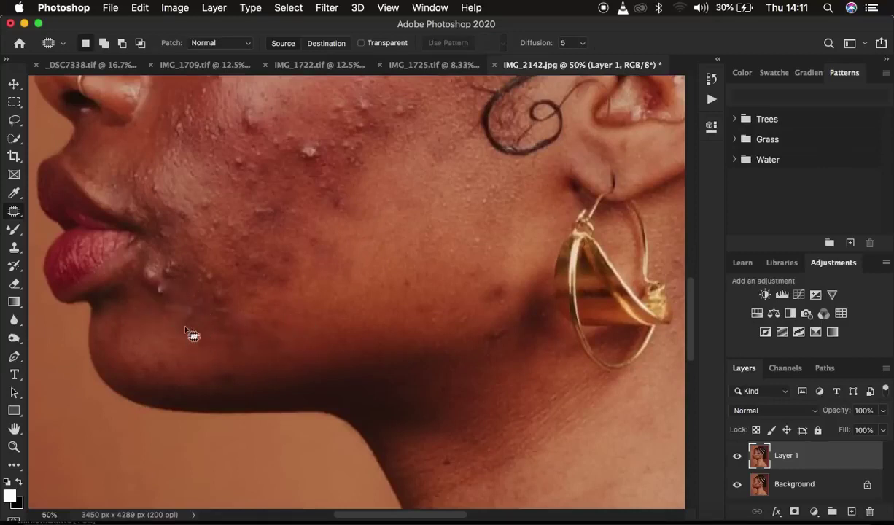
pyautogui.moveTo(150, 266)
pyautogui.mouseDown()
pyautogui.moveTo(141, 303)
pyautogui.moveTo(174, 280)
pyautogui.moveTo(156, 285)
pyautogui.moveTo(160, 327)
pyautogui.moveTo(219, 288)
pyautogui.mouseUp()
pyautogui.moveTo(203, 279)
pyautogui.mouseDown()
pyautogui.moveTo(224, 312)
pyautogui.moveTo(214, 276)
pyautogui.moveTo(217, 294)
pyautogui.moveTo(254, 309)
pyautogui.mouseUp()
pyautogui.click(254, 310)
pyautogui.moveTo(216, 332)
pyautogui.mouseDown()
pyautogui.moveTo(235, 339)
pyautogui.moveTo(202, 343)
pyautogui.mouseUp()
pyautogui.click(202, 344)
# Patch the remaining blemishes between the mouth corner and the centre of the cheek
pyautogui.moveTo(203, 270)
pyautogui.mouseDown()
pyautogui.moveTo(219, 284)
pyautogui.moveTo(211, 289)
pyautogui.moveTo(235, 303)
pyautogui.mouseUp()
pyautogui.click(177, 259)
pyautogui.moveTo(176, 259)
pyautogui.mouseDown()
pyautogui.moveTo(182, 312)
pyautogui.moveTo(235, 301)
pyautogui.moveTo(238, 265)
pyautogui.moveTo(269, 269)
pyautogui.moveTo(296, 301)
pyautogui.mouseUp()
pyautogui.click(195, 287)
pyautogui.click(299, 303)
pyautogui.moveTo(239, 232)
pyautogui.mouseDown()
pyautogui.moveTo(266, 203)
pyautogui.moveTo(280, 211)
pyautogui.moveTo(263, 250)
pyautogui.moveTo(269, 259)
pyautogui.mouseUp()
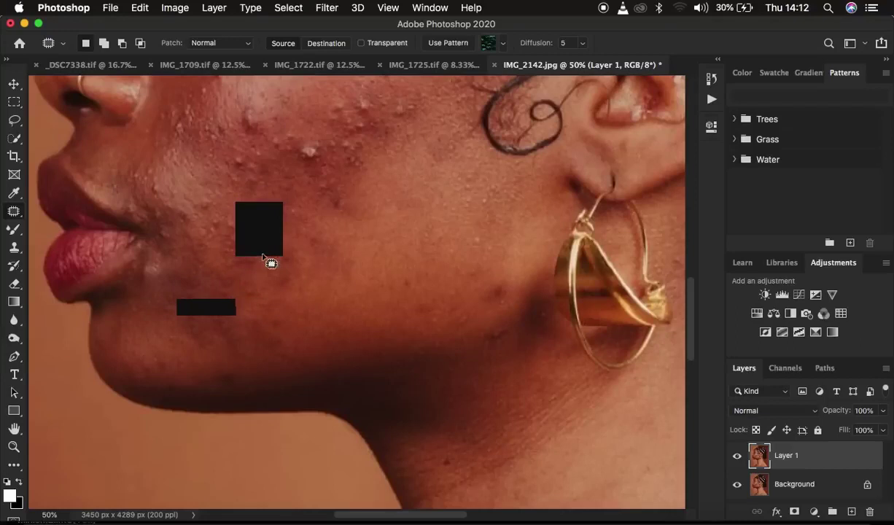
# Patch the prominent raised bumps on the reddish upper cheek using clearer skin below them
pyautogui.moveTo(309, 151)
pyautogui.mouseDown()
pyautogui.moveTo(299, 176)
pyautogui.moveTo(313, 173)
pyautogui.moveTo(313, 201)
pyautogui.moveTo(345, 182)
pyautogui.moveTo(345, 221)
pyautogui.moveTo(344, 208)
pyautogui.moveTo(378, 198)
pyautogui.moveTo(370, 191)
pyautogui.mouseUp()
pyautogui.moveTo(408, 109)
pyautogui.mouseDown()
pyautogui.moveTo(393, 128)
pyautogui.moveTo(401, 117)
pyautogui.moveTo(406, 146)
pyautogui.mouseUp()
pyautogui.moveTo(372, 106)
pyautogui.mouseDown()
pyautogui.moveTo(351, 140)
pyautogui.moveTo(361, 128)
pyautogui.moveTo(395, 148)
pyautogui.moveTo(355, 140)
pyautogui.moveTo(363, 189)
pyautogui.mouseUp()
pyautogui.moveTo(312, 138); pyautogui.dragTo(333, 205)
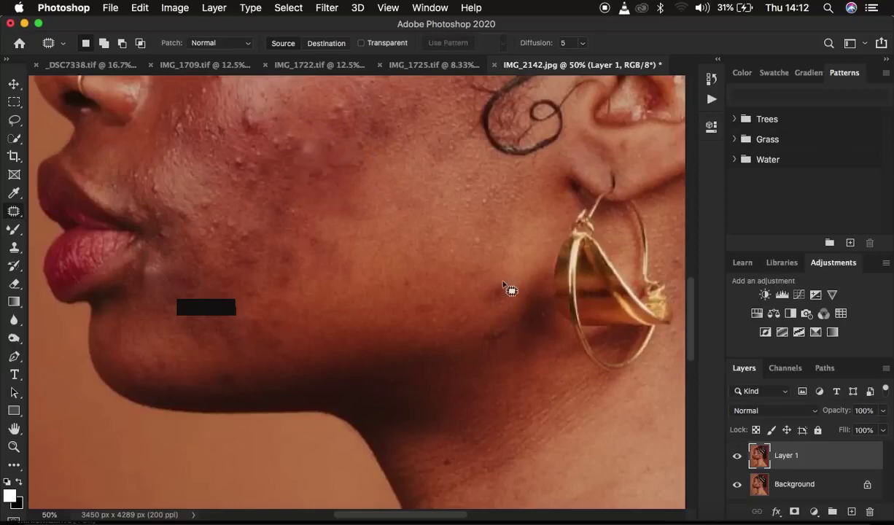
pyautogui.click(201, 195)
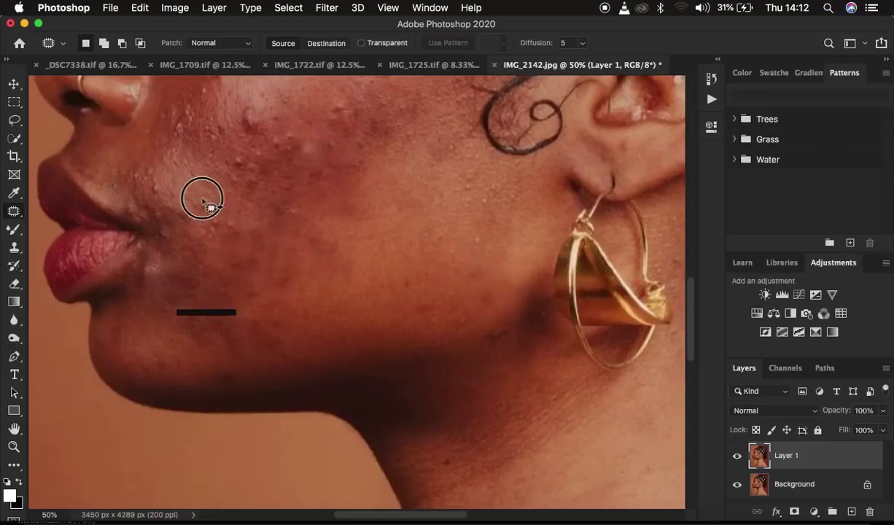
# Patch the rough spots on the cheekbone and across the cheek towards the corner of the mouth
pyautogui.scroll(4, 350, 213)
pyautogui.moveTo(352, 210); pyautogui.dragTo(364, 213)
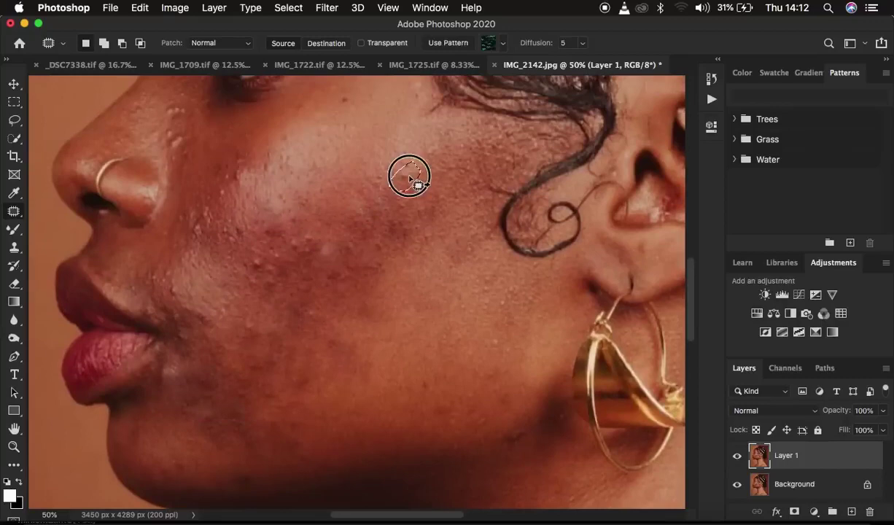
pyautogui.moveTo(279, 251)
pyautogui.mouseDown()
pyautogui.moveTo(312, 263)
pyautogui.moveTo(382, 241)
pyautogui.mouseUp()
pyautogui.moveTo(219, 299); pyautogui.dragTo(238, 339)
pyautogui.moveTo(271, 391)
pyautogui.mouseDown()
pyautogui.moveTo(209, 440)
pyautogui.moveTo(220, 399)
pyautogui.moveTo(187, 319)
pyautogui.moveTo(174, 329)
pyautogui.moveTo(208, 341)
pyautogui.moveTo(172, 406)
pyautogui.moveTo(155, 315)
pyautogui.mouseUp()
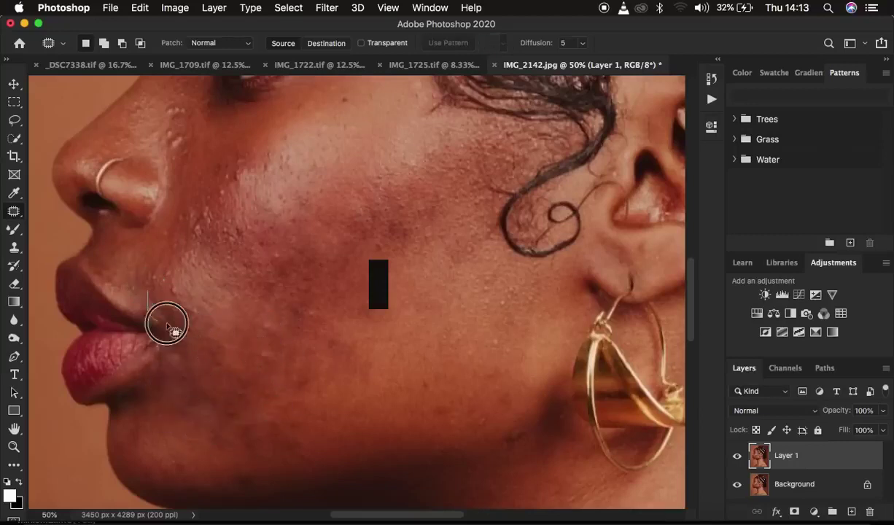
# Patch the small blemishes beside the nose, above the lips and along the lower cheek
pyautogui.click(132, 259)
pyautogui.moveTo(211, 204)
pyautogui.mouseDown()
pyautogui.moveTo(202, 196)
pyautogui.moveTo(209, 203)
pyautogui.mouseUp()
pyautogui.moveTo(182, 234)
pyautogui.mouseDown()
pyautogui.moveTo(233, 177)
pyautogui.moveTo(239, 152)
pyautogui.mouseUp()
pyautogui.moveTo(258, 345)
pyautogui.mouseDown()
pyautogui.moveTo(246, 375)
pyautogui.moveTo(257, 348)
pyautogui.mouseUp()
pyautogui.moveTo(271, 363); pyautogui.dragTo(348, 386)
pyautogui.moveTo(496, 397)
pyautogui.mouseDown()
pyautogui.moveTo(514, 465)
pyautogui.moveTo(481, 364)
pyautogui.mouseUp()
pyautogui.click(295, 301)
pyautogui.click(295, 263)
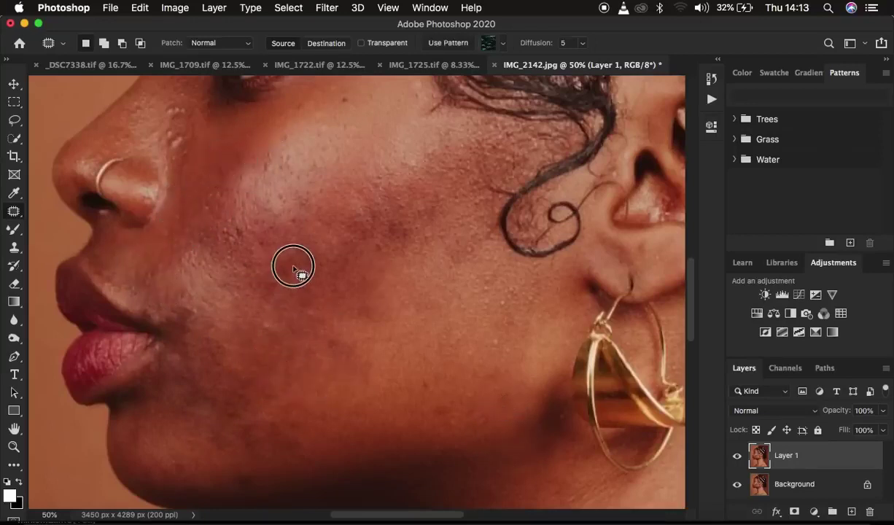
# Patch the leftover spots on the upper cheek, beside the nose and on the forehead
pyautogui.moveTo(374, 241); pyautogui.dragTo(379, 276)
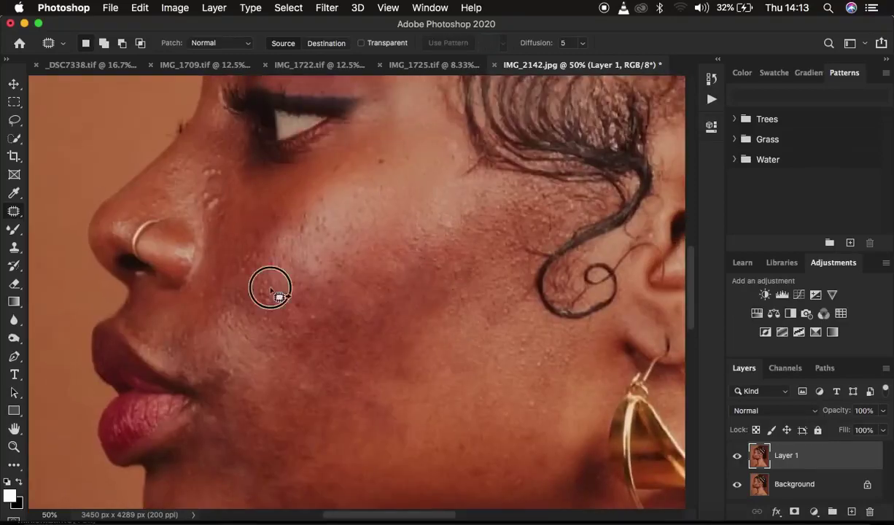
pyautogui.moveTo(250, 185)
pyautogui.mouseDown()
pyautogui.moveTo(248, 207)
pyautogui.moveTo(234, 184)
pyautogui.mouseUp()
pyautogui.moveTo(182, 364)
pyautogui.mouseDown()
pyautogui.moveTo(175, 371)
pyautogui.moveTo(214, 355)
pyautogui.moveTo(188, 326)
pyautogui.moveTo(232, 458)
pyautogui.moveTo(283, 482)
pyautogui.mouseUp()
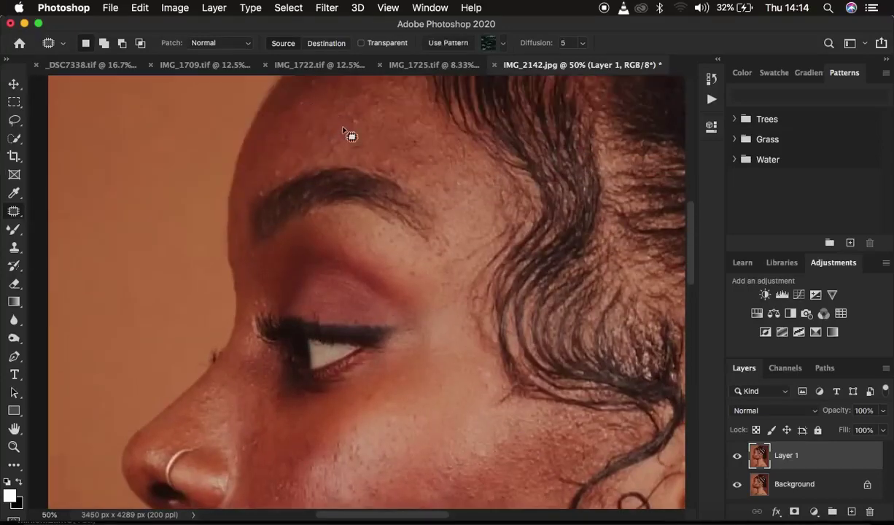
pyautogui.moveTo(422, 156); pyautogui.dragTo(385, 142)
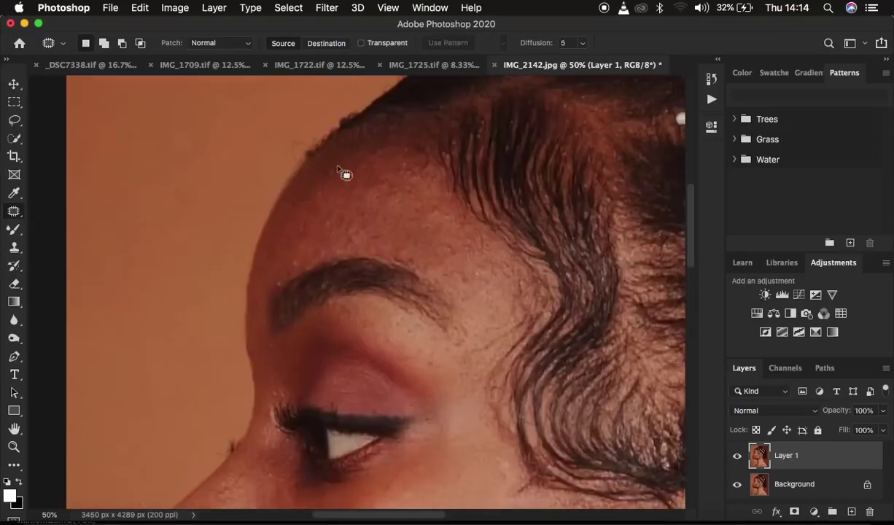
pyautogui.moveTo(285, 269)
pyautogui.mouseDown()
pyautogui.moveTo(299, 244)
pyautogui.moveTo(413, 249)
pyautogui.mouseUp()
# Patch the larger uneven areas of the cheek at a wider view and clear the selection
pyautogui.press('super+minus')
pyautogui.press('super+minus')
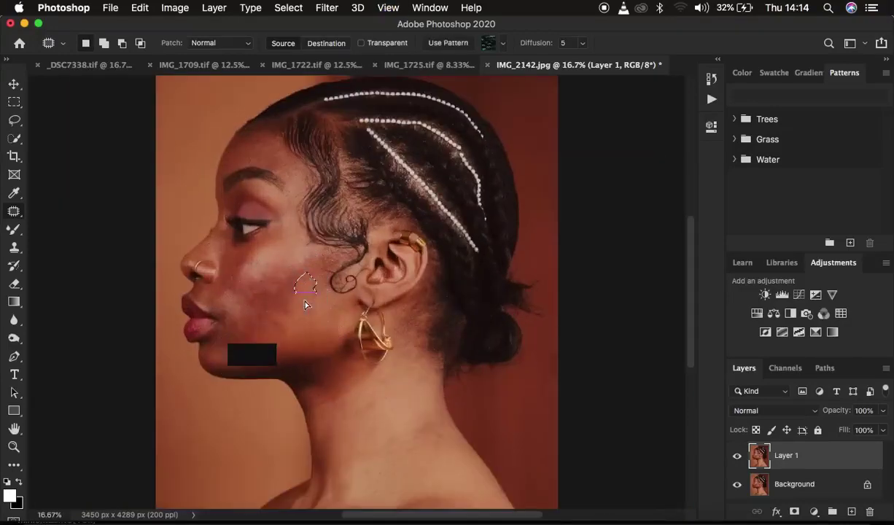
pyautogui.press('super+minus')
pyautogui.press('super+plus')
pyautogui.moveTo(277, 302); pyautogui.dragTo(275, 306)
pyautogui.press('super+d')
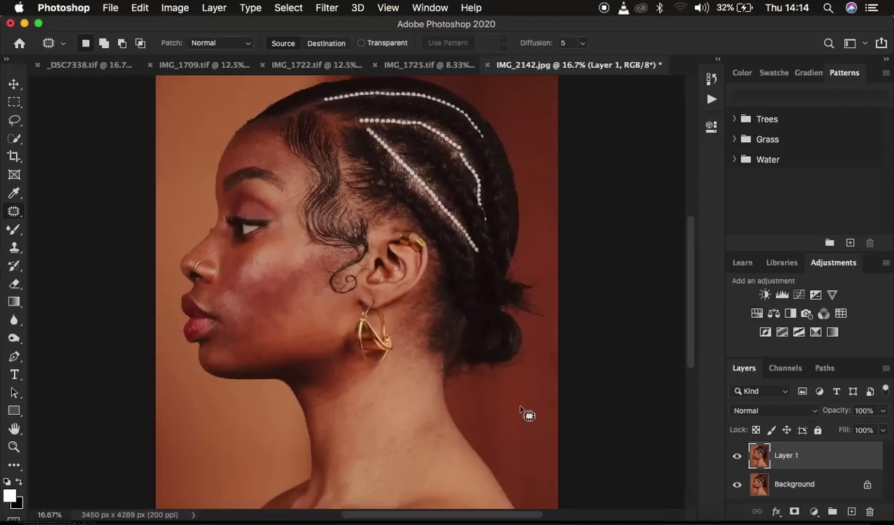
# Toggle the visibility of Layer 1 to compare the patched skin with the original
pyautogui.click(736, 457)
pyautogui.click(736, 456)
pyautogui.click(737, 457)
pyautogui.click(737, 457)
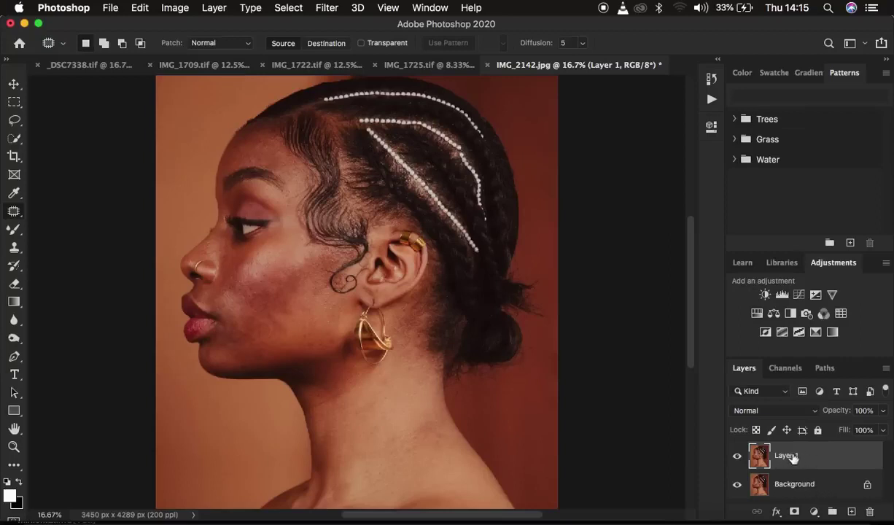
# Duplicate Layer 1 and rename the lower, original layer as low
pyautogui.press('super+j')
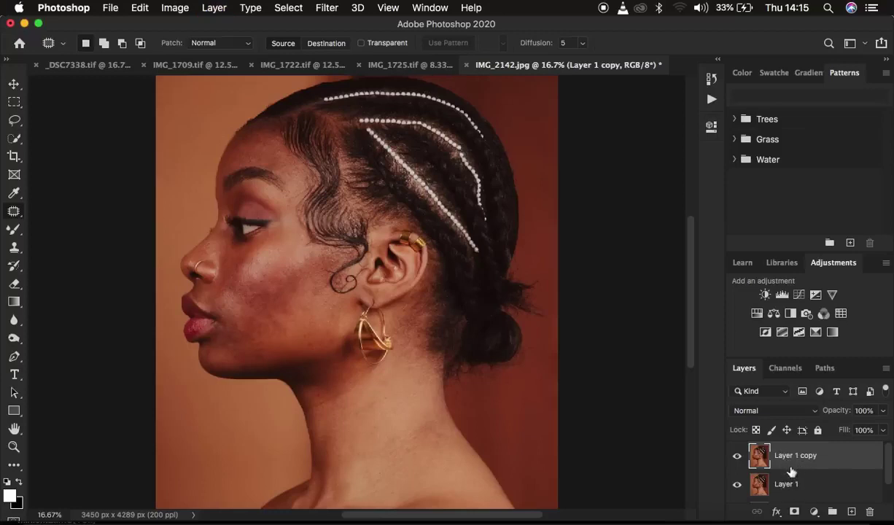
pyautogui.doubleClick(785, 484)
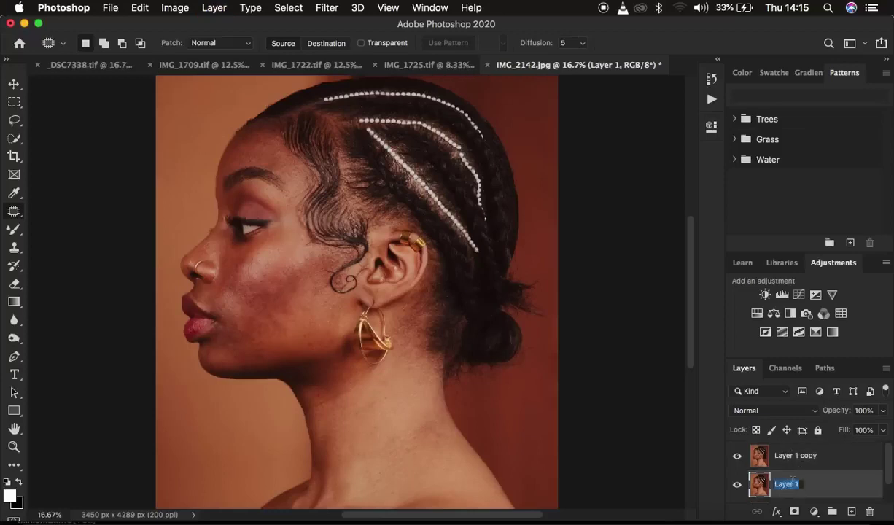
pyautogui.press('BackSpace')
pyautogui.press('Return')
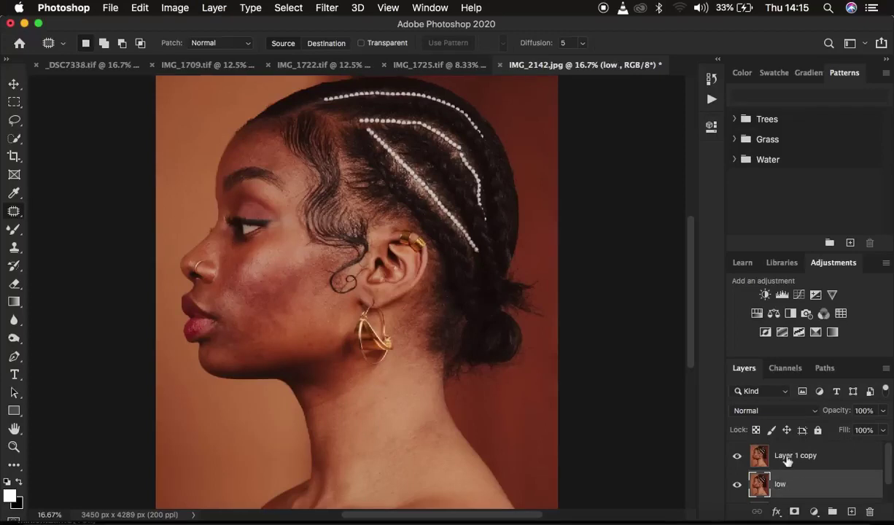
# Rename the Layer 1 copy as high
pyautogui.doubleClick(787, 455)
pyautogui.write('h')
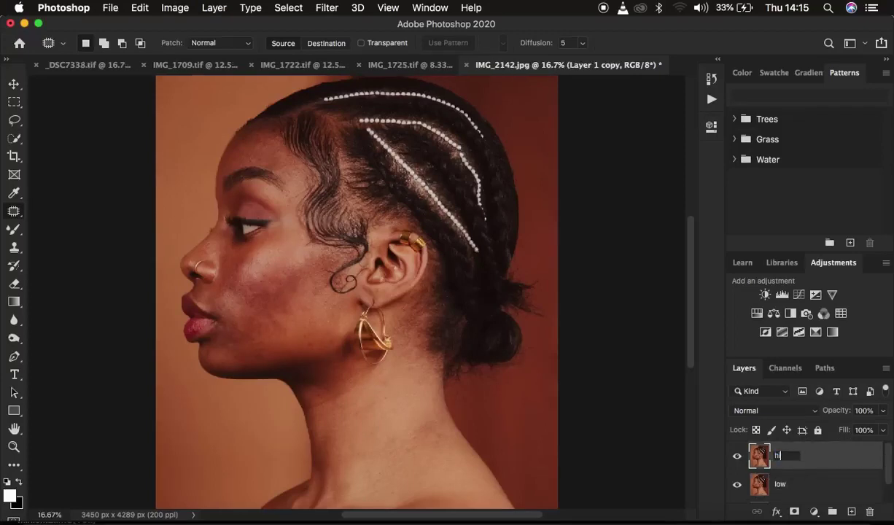
pyautogui.write('igh')
pyautogui.press('Return')
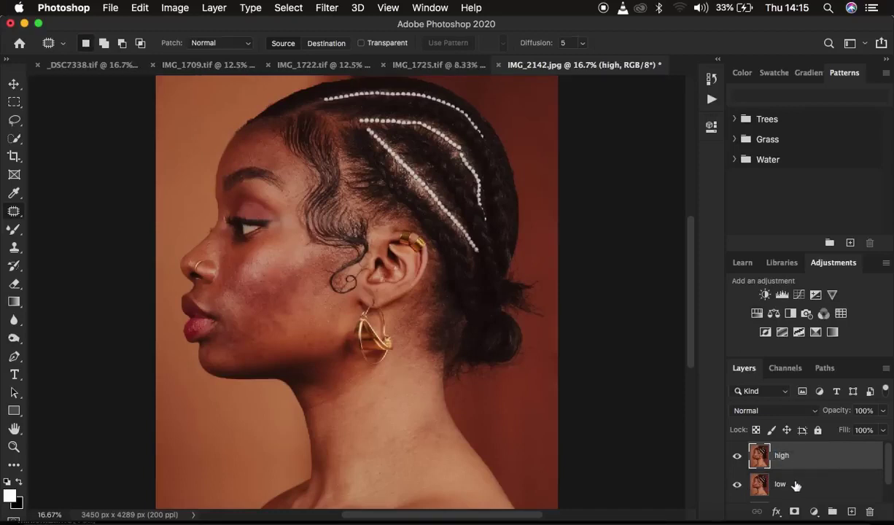
# Hide the high layer and apply a Gaussian Blur with a 7.0 pixel radius to the low layer
pyautogui.click(812, 487)
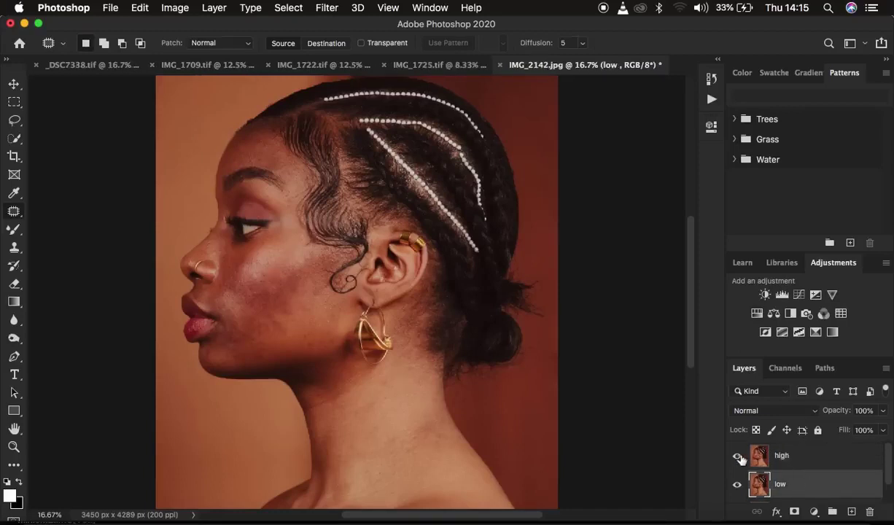
pyautogui.click(327, 9)
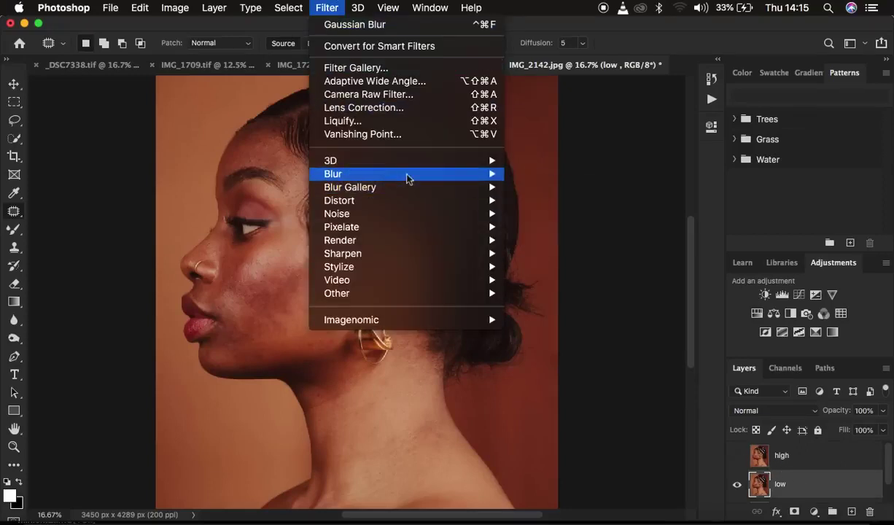
pyautogui.moveTo(405, 175)
pyautogui.click(553, 226)
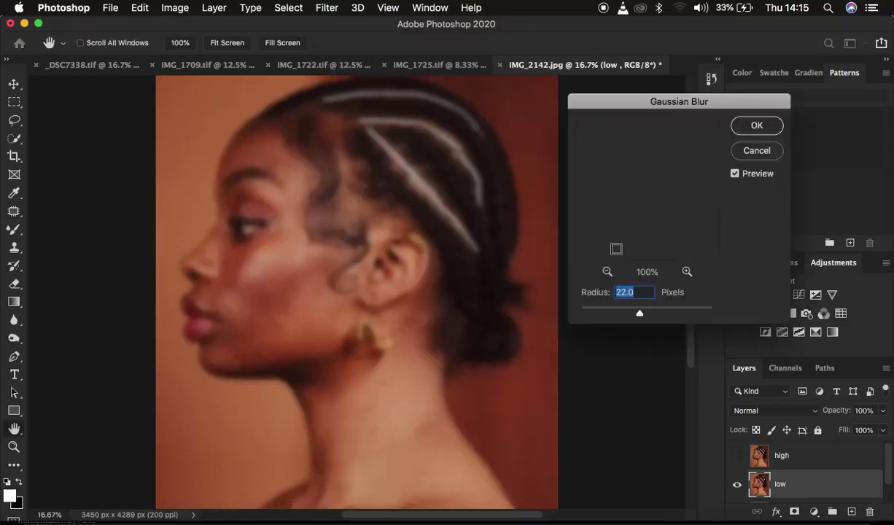
pyautogui.moveTo(640, 313); pyautogui.dragTo(553, 309)
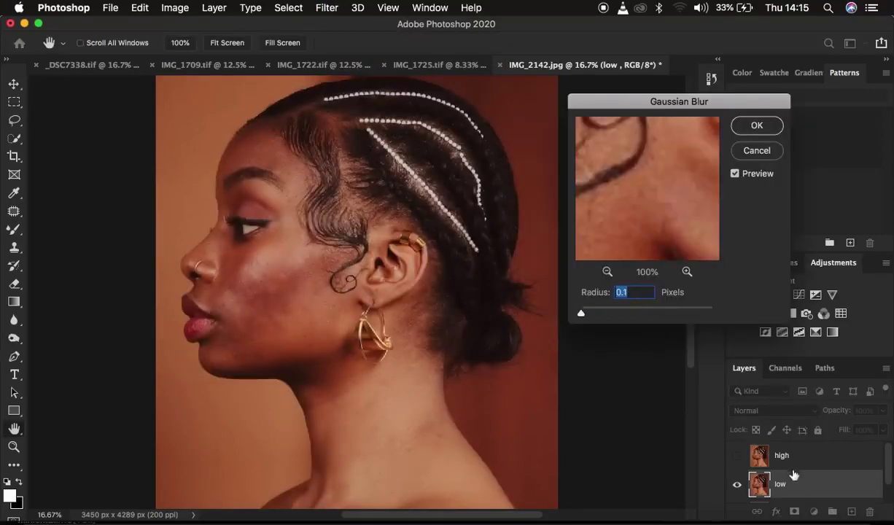
pyautogui.click(606, 272)
pyautogui.click(605, 272)
pyautogui.click(606, 272)
pyautogui.click(606, 271)
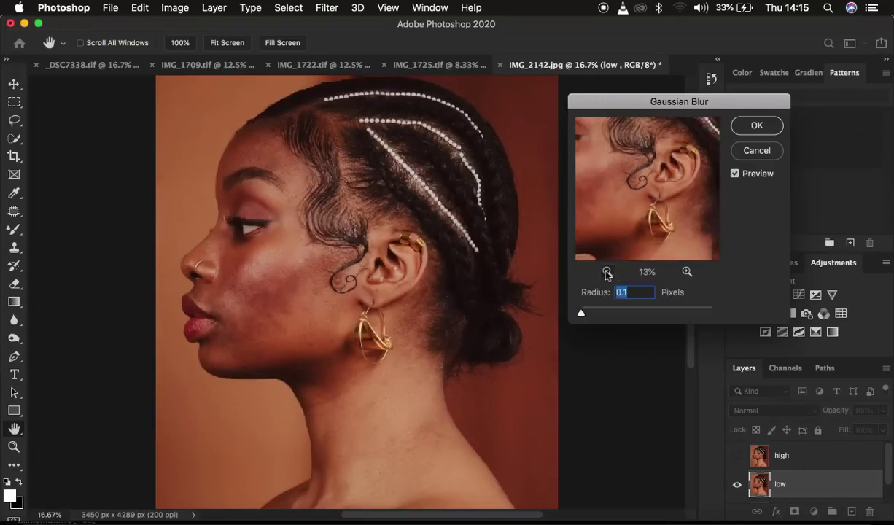
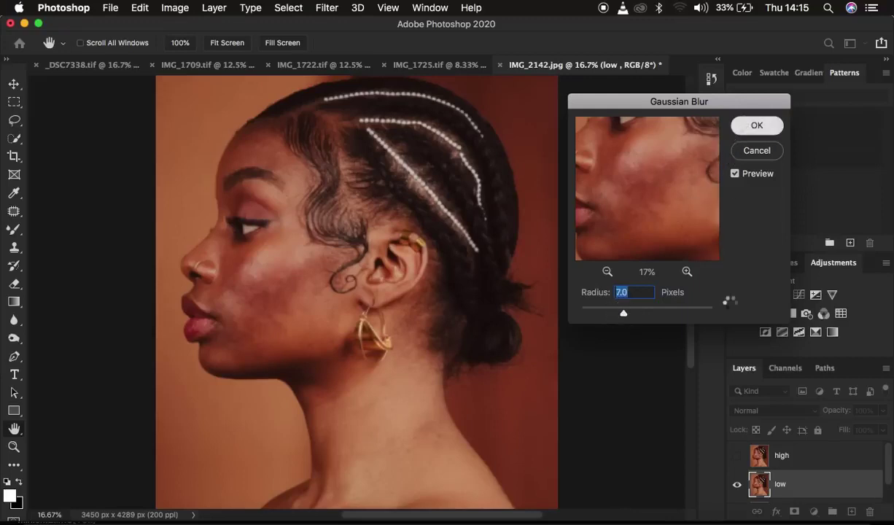
pyautogui.press('Return')
pyautogui.press('j')
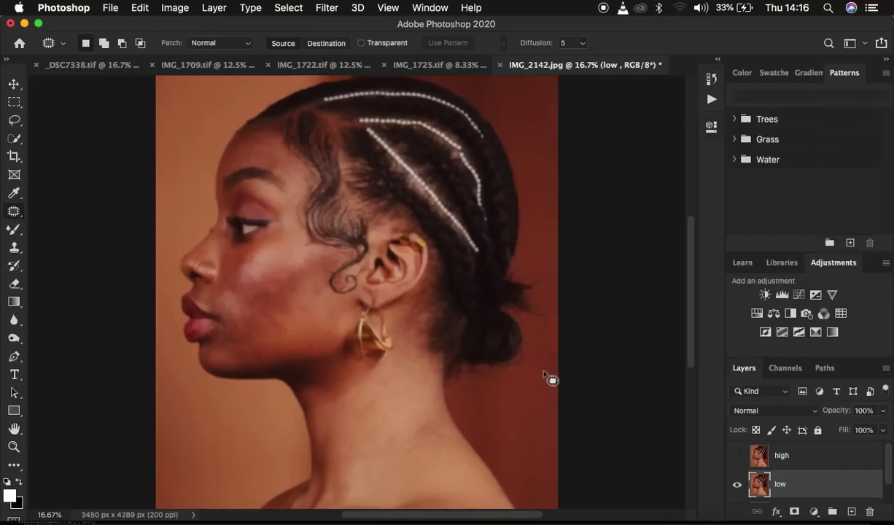
# Make the high layer visible and start Apply Image on it with low as the source layer
pyautogui.click(776, 456)
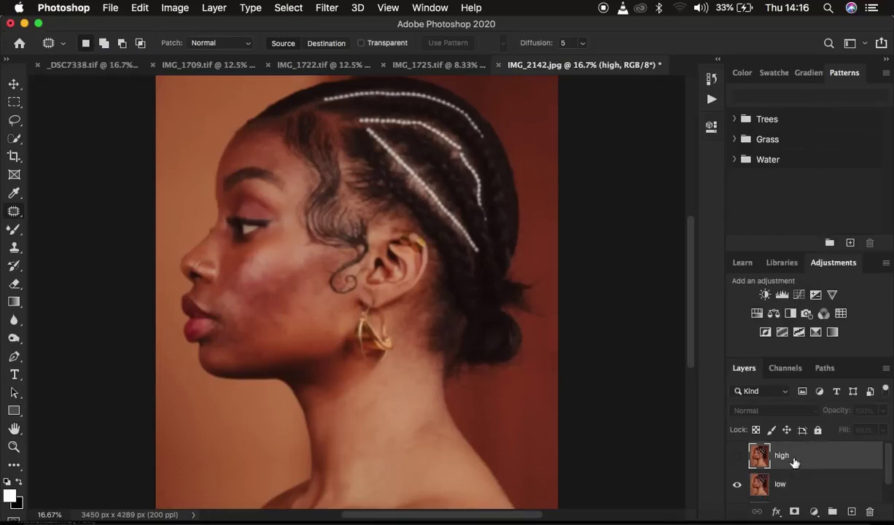
pyautogui.click(736, 458)
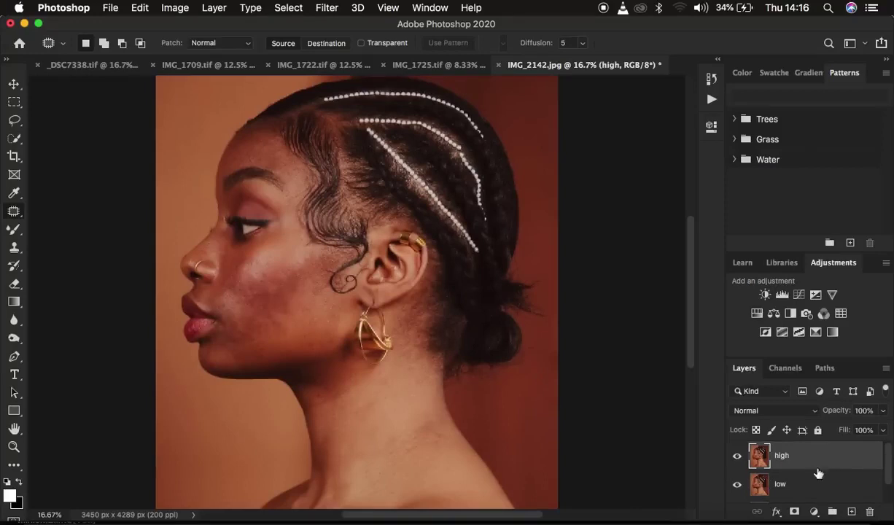
pyautogui.click(175, 9)
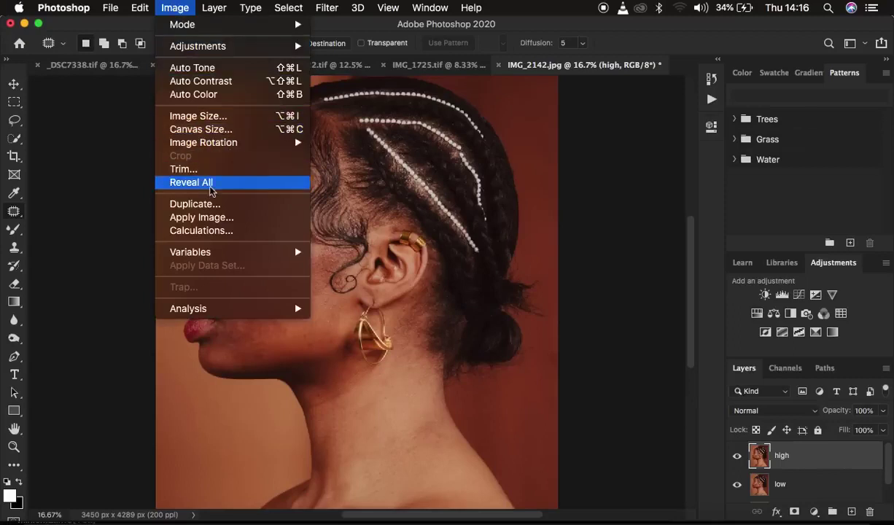
pyautogui.click(215, 219)
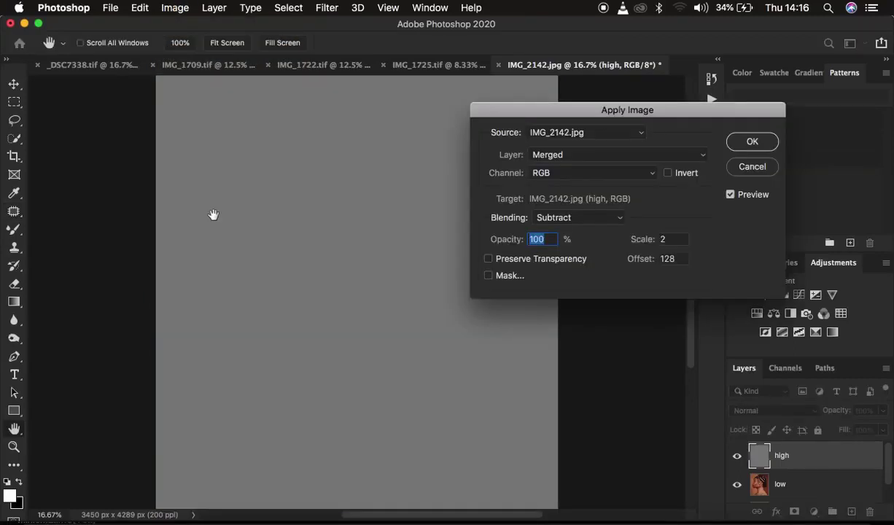
pyautogui.click(567, 155)
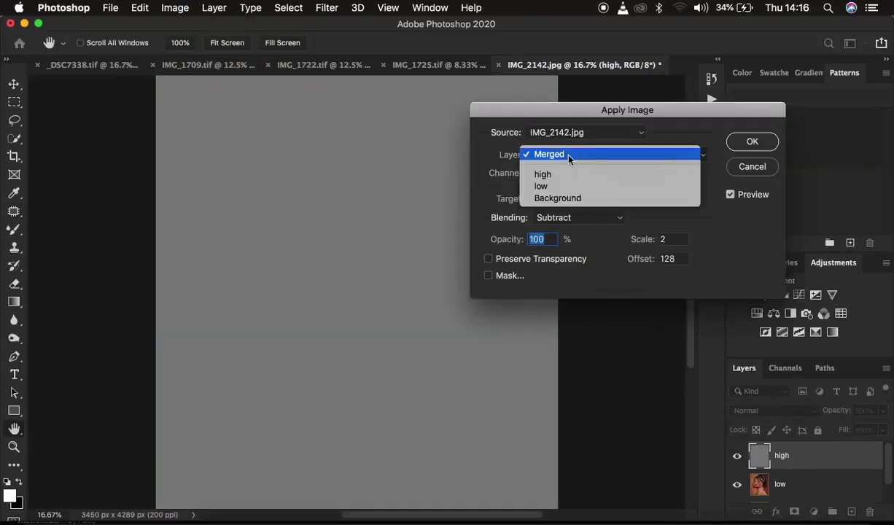
pyautogui.click(564, 187)
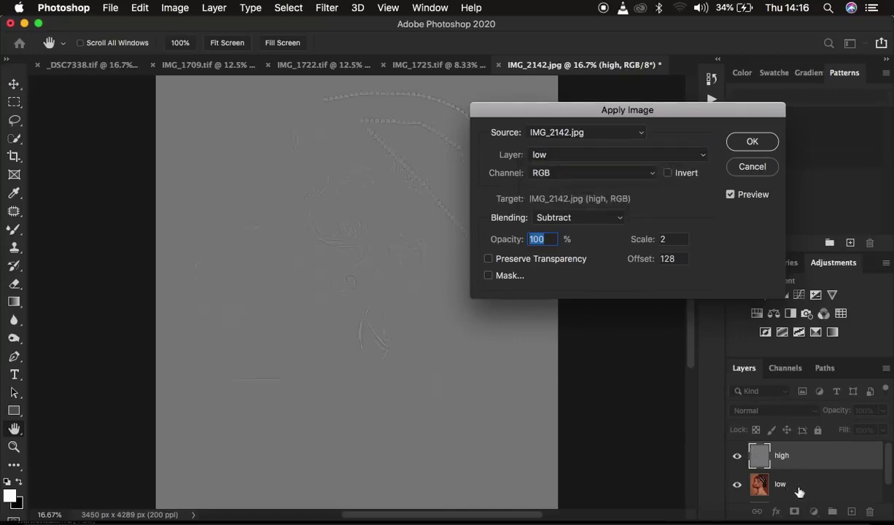
# Apply the low layer's RGB channel to the high layer with Subtract blending, 100% opacity, scale 2 and offset 128
pyautogui.click(559, 179)
pyautogui.click(557, 178)
pyautogui.click(560, 220)
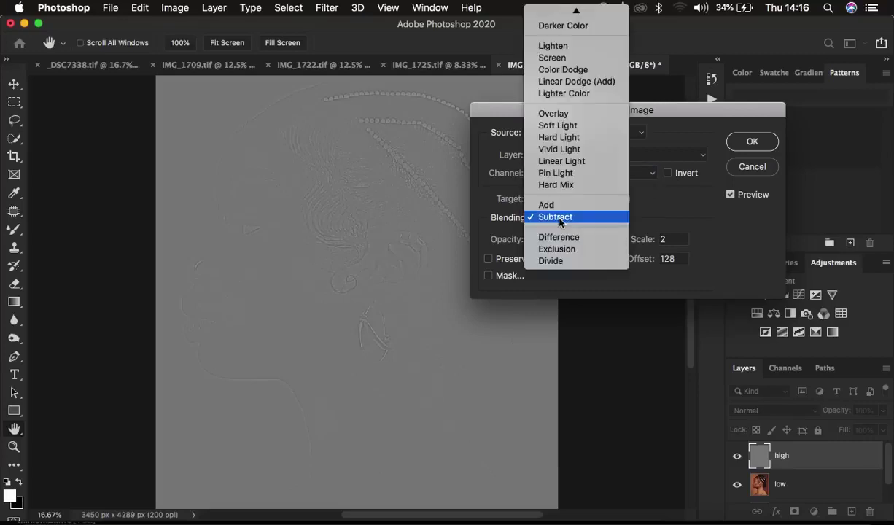
pyautogui.click(659, 28)
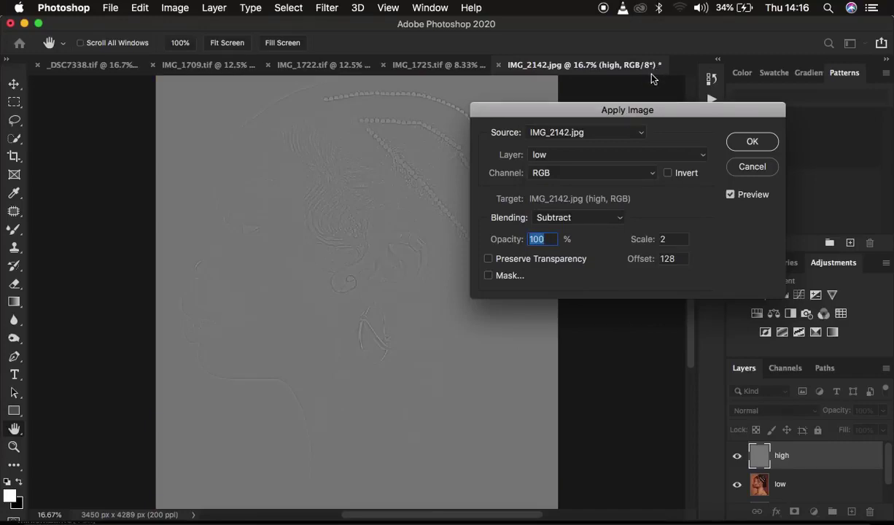
pyautogui.click(567, 219)
pyautogui.click(568, 219)
pyautogui.click(745, 140)
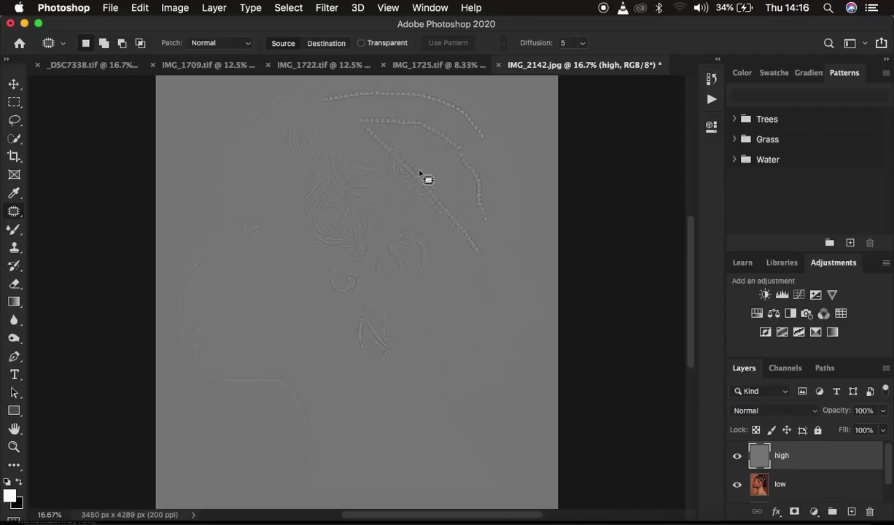
# Set the high layer's blend mode to Linear Light and group it with the low layer
pyautogui.click(753, 413)
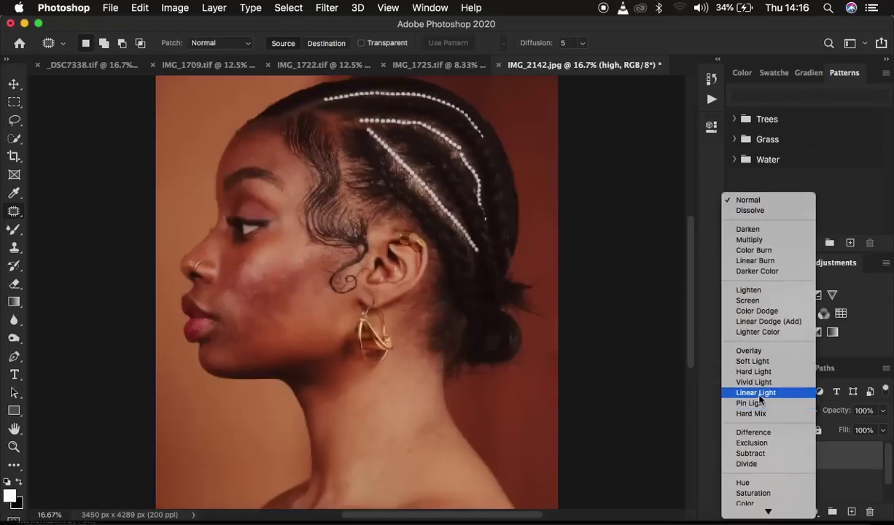
pyautogui.click(756, 393)
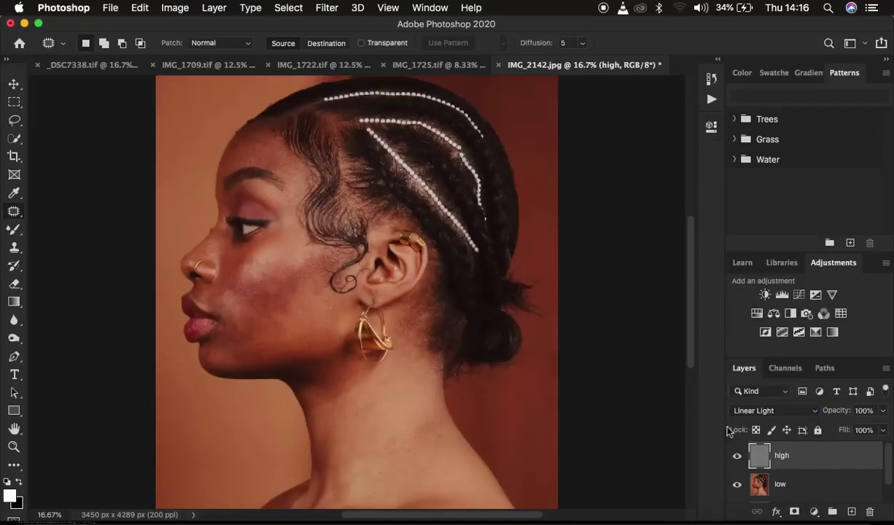
pyautogui.click(823, 485)
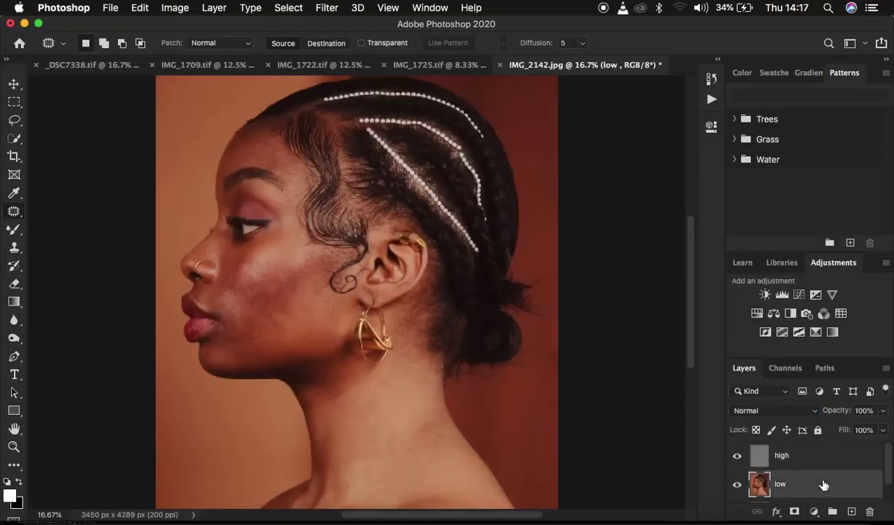
pyautogui.click(815, 462)
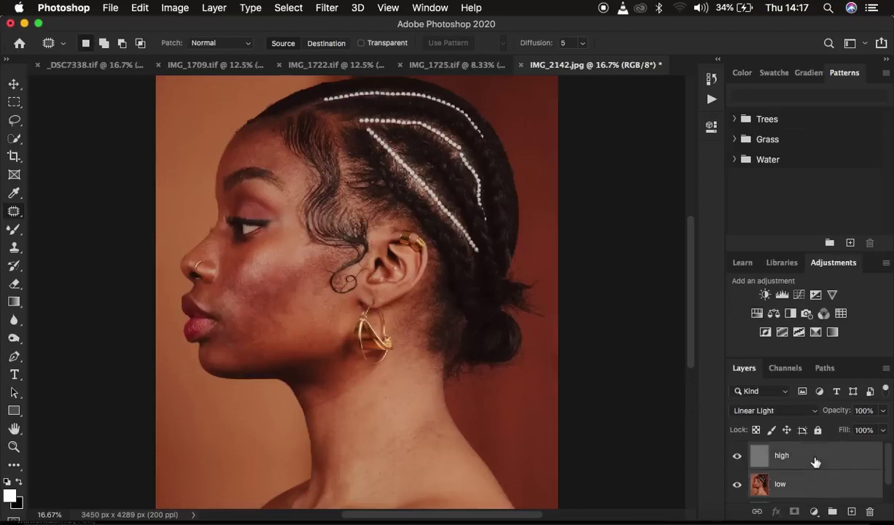
pyautogui.press('super+g')
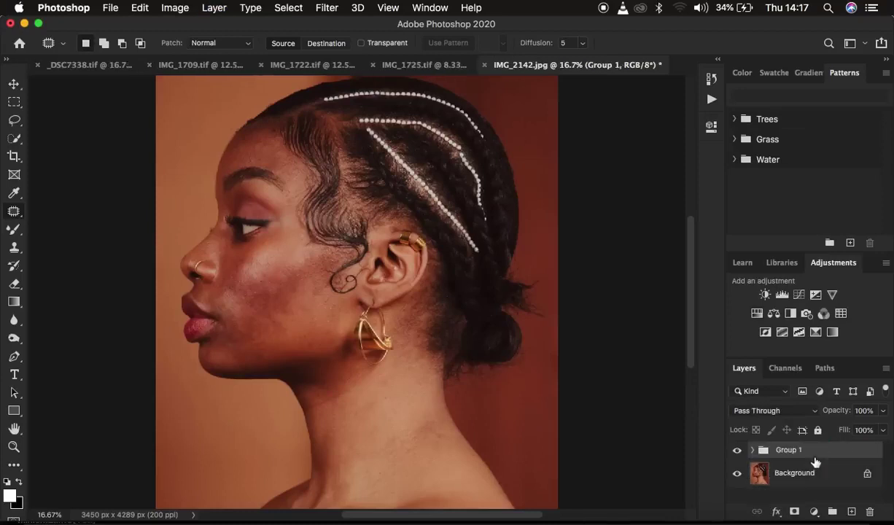
# Rename the new layer group as freq sep
pyautogui.doubleClick(780, 451)
pyautogui.write('freq sep')
pyautogui.press('Return')
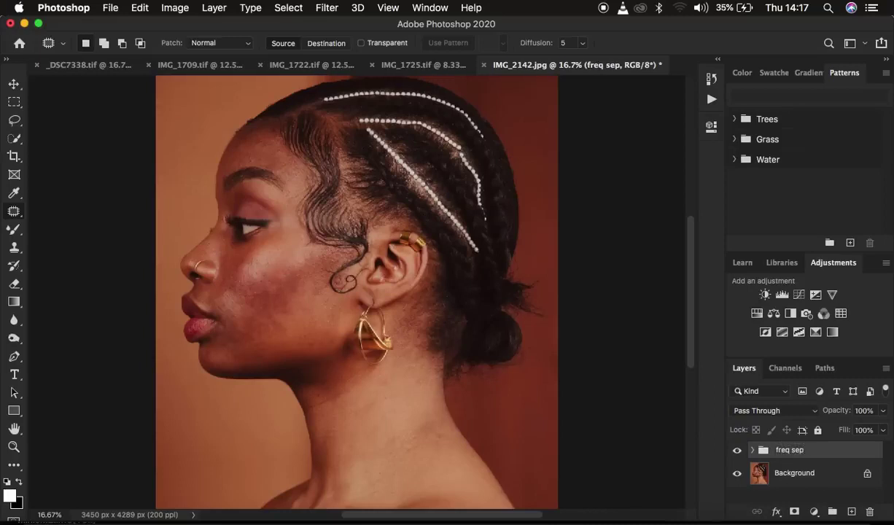
# Expand the freq sep group, select the low layer and activate the Mixer Brush tool
pyautogui.click(753, 451)
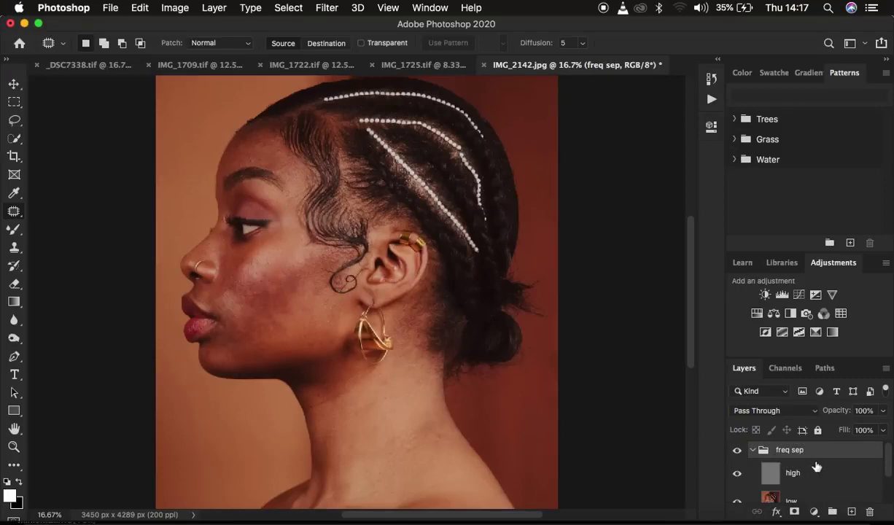
pyautogui.click(793, 502)
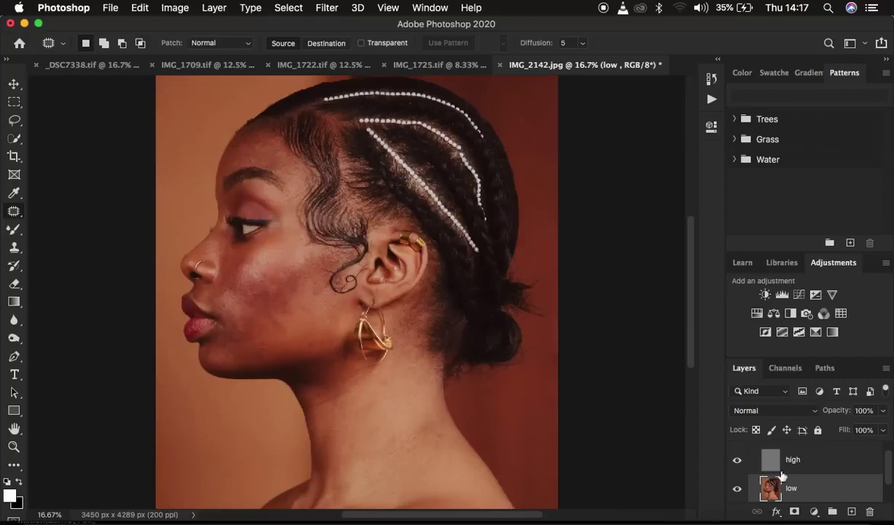
pyautogui.click(13, 230)
pyautogui.rightClick(13, 231)
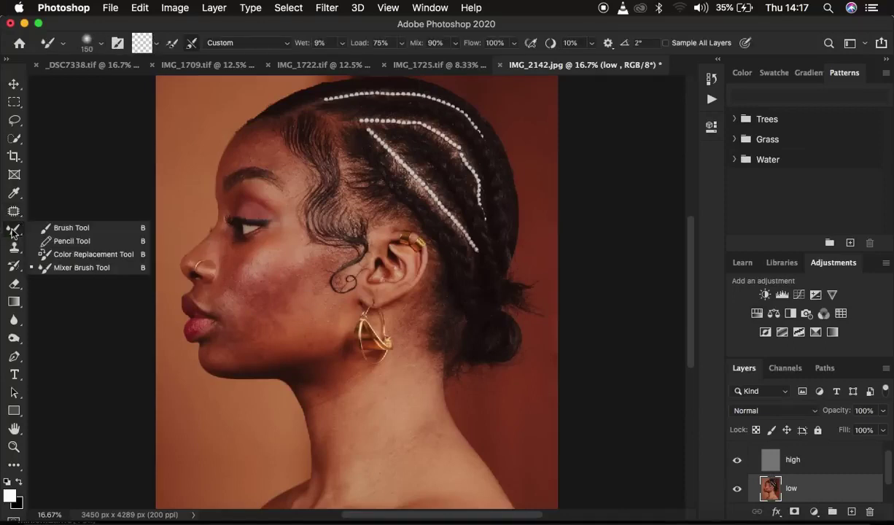
pyautogui.click(84, 269)
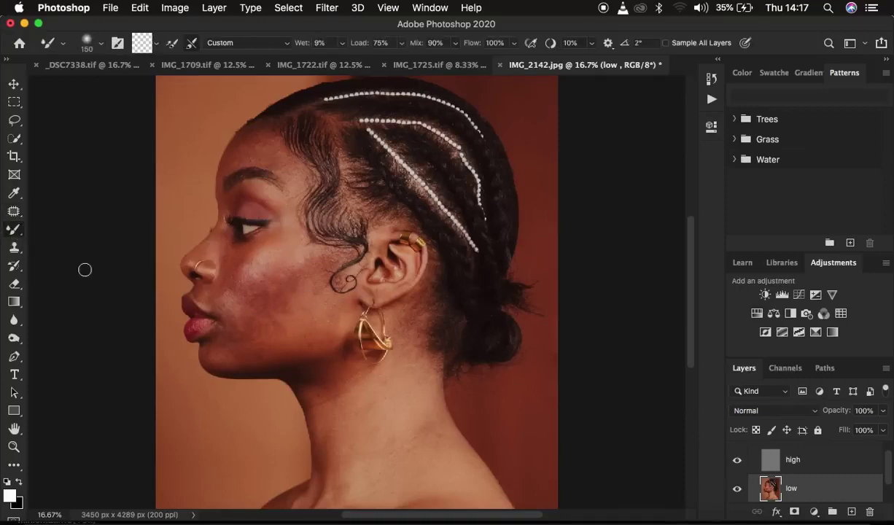
# Clean the mixer brush, set its wetness to 9% and enlarge it to 200 px
pyautogui.click(100, 48)
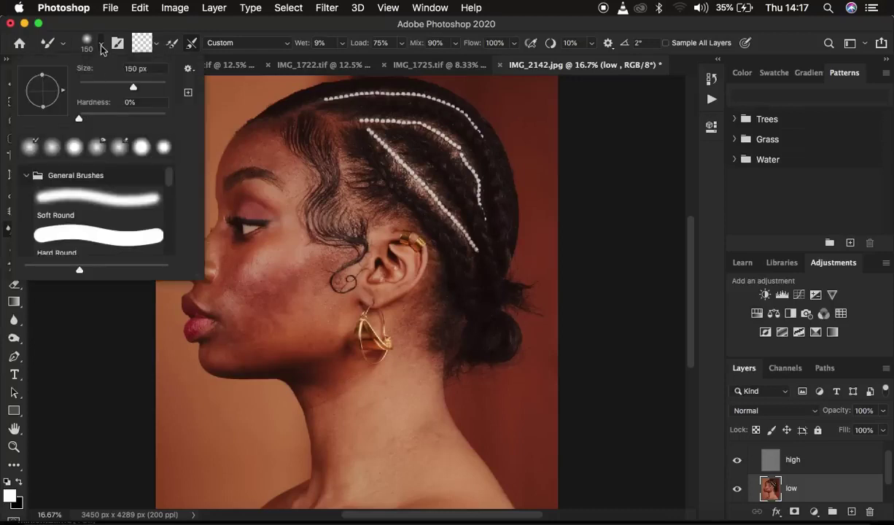
pyautogui.click(102, 48)
pyautogui.click(155, 43)
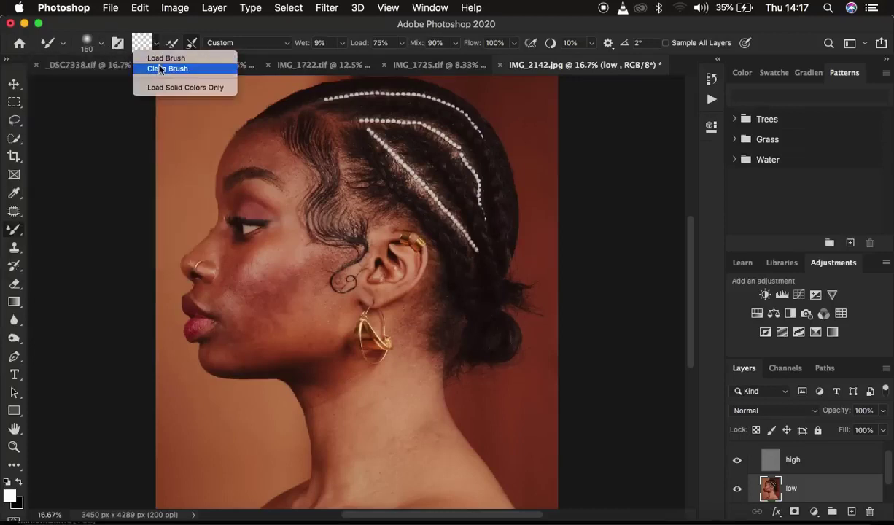
pyautogui.click(160, 69)
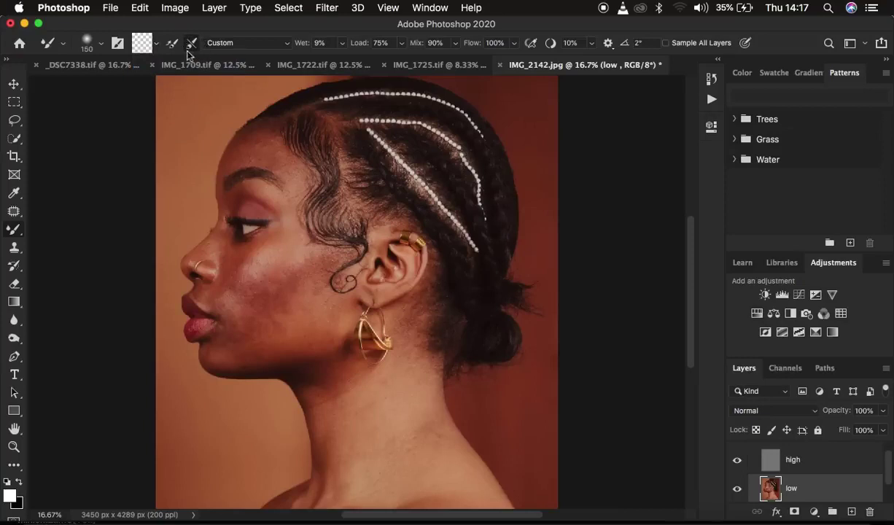
pyautogui.click(189, 44)
pyautogui.click(316, 42)
pyautogui.write('9')
pyautogui.press(']')
pyautogui.press(']')
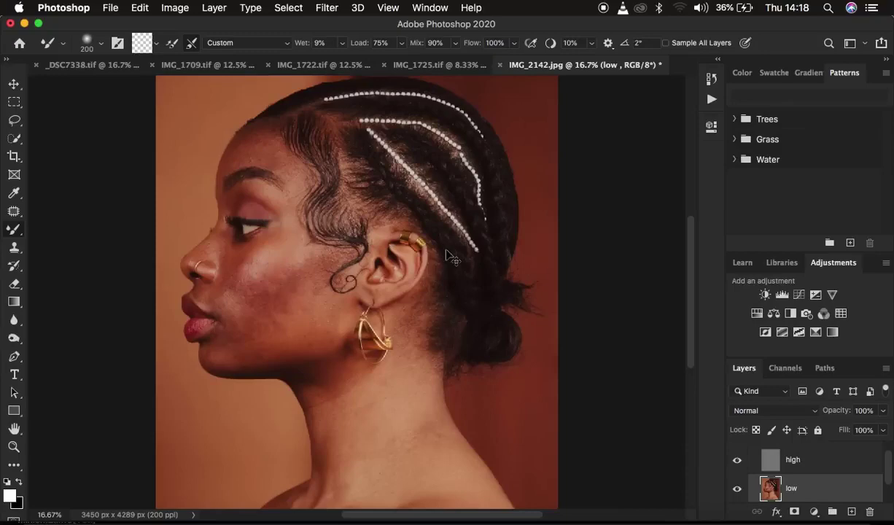
pyautogui.press('super+equal')
pyautogui.press('super+equal')
pyautogui.press('super+equal')
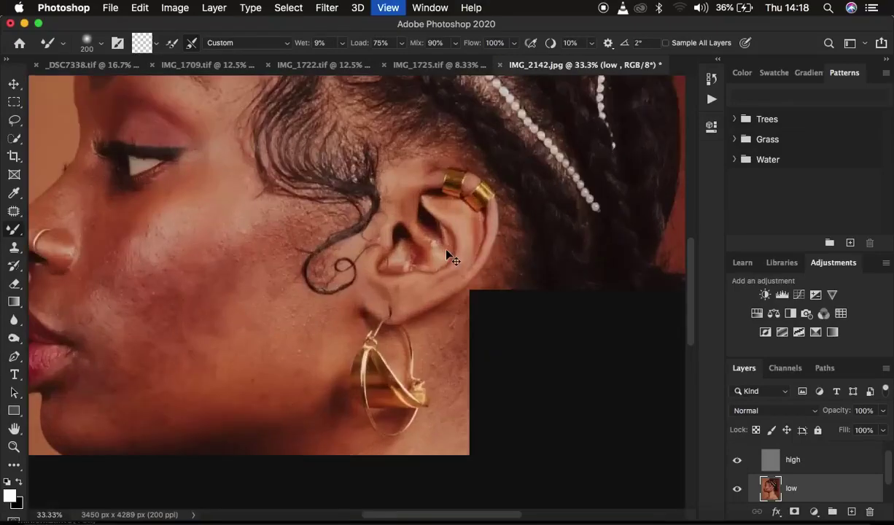
pyautogui.press('super+minus')
pyautogui.press('super+minus')
pyautogui.press('super+minus')
pyautogui.press('super+minus')
pyautogui.press('super+minus')
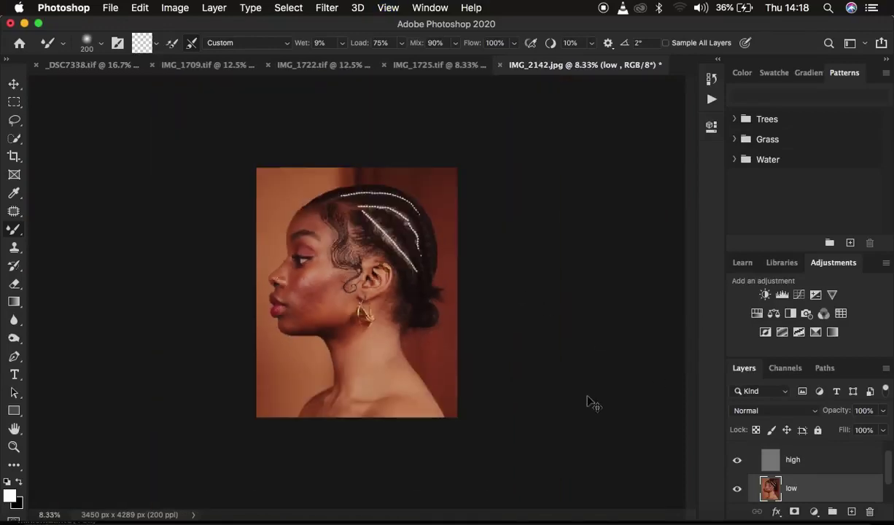
pyautogui.press('super+equal')
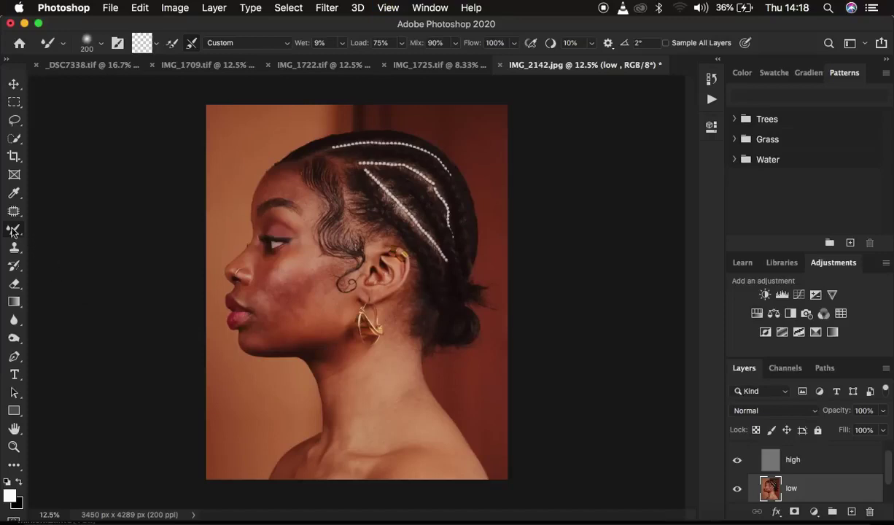
# Hide the high layer, enlarge the mixer brush to 300 px and blend the blotchy tones across the cheek on the low layer
pyautogui.click(736, 459)
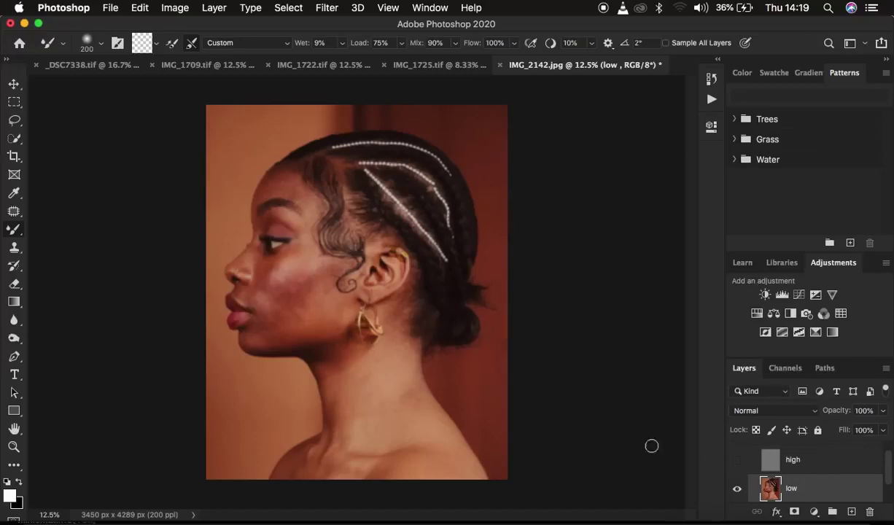
pyautogui.press(']')
pyautogui.press(']')
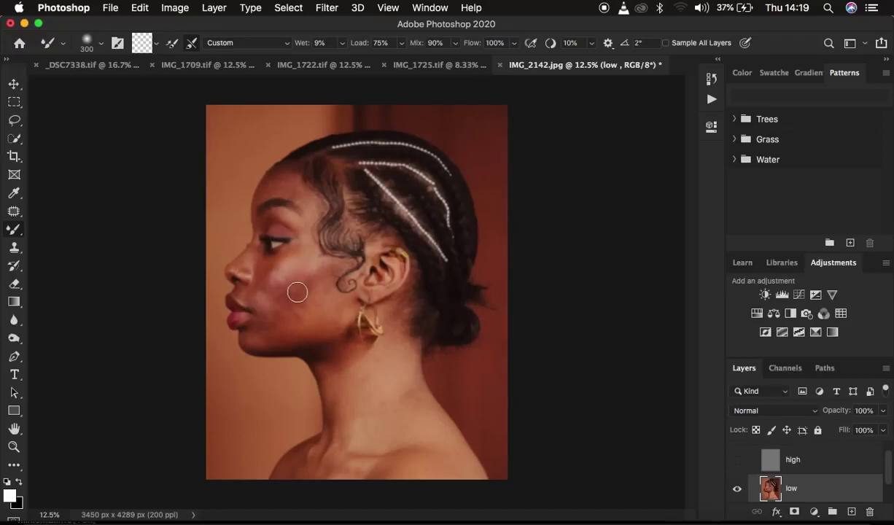
pyautogui.moveTo(297, 293)
pyautogui.mouseDown()
pyautogui.moveTo(319, 285)
pyautogui.moveTo(303, 287)
pyautogui.moveTo(311, 275)
pyautogui.moveTo(295, 295)
pyautogui.moveTo(315, 286)
pyautogui.mouseUp()
pyautogui.moveTo(309, 283)
pyautogui.mouseDown()
pyautogui.moveTo(322, 278)
pyautogui.moveTo(277, 303)
pyautogui.moveTo(304, 288)
pyautogui.moveTo(292, 296)
pyautogui.mouseUp()
pyautogui.moveTo(291, 300)
pyautogui.mouseDown()
pyautogui.moveTo(267, 312)
pyautogui.moveTo(276, 310)
pyautogui.mouseUp()
pyautogui.moveTo(329, 298)
pyautogui.mouseDown()
pyautogui.moveTo(319, 293)
pyautogui.moveTo(334, 305)
pyautogui.moveTo(309, 307)
pyautogui.moveTo(331, 301)
pyautogui.moveTo(343, 312)
pyautogui.moveTo(299, 330)
pyautogui.moveTo(258, 319)
pyautogui.moveTo(267, 336)
pyautogui.moveTo(290, 330)
pyautogui.moveTo(285, 323)
pyautogui.moveTo(341, 315)
pyautogui.moveTo(318, 331)
pyautogui.moveTo(277, 333)
pyautogui.moveTo(323, 301)
pyautogui.moveTo(332, 310)
pyautogui.moveTo(326, 299)
pyautogui.moveTo(313, 323)
pyautogui.moveTo(269, 309)
pyautogui.mouseUp()
pyautogui.moveTo(305, 309)
pyautogui.mouseDown()
pyautogui.moveTo(329, 305)
pyautogui.moveTo(348, 319)
pyautogui.mouseUp()
pyautogui.moveTo(319, 302)
pyautogui.mouseDown()
pyautogui.moveTo(325, 328)
pyautogui.moveTo(308, 323)
pyautogui.moveTo(314, 318)
pyautogui.moveTo(253, 333)
pyautogui.moveTo(261, 321)
pyautogui.moveTo(258, 345)
pyautogui.moveTo(247, 336)
pyautogui.moveTo(266, 345)
pyautogui.moveTo(280, 327)
pyautogui.mouseUp()
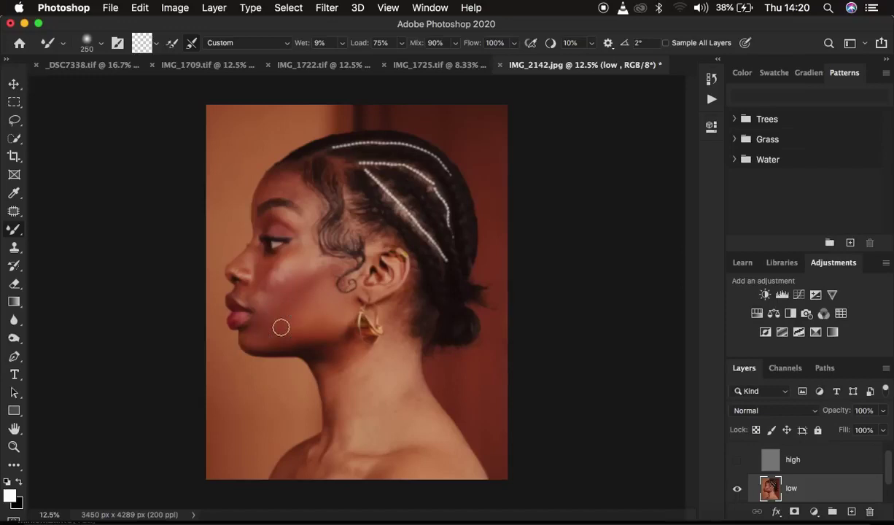
# Blend the remaining tone transitions on the cheek, beside the nose and down towards the chin
pyautogui.moveTo(283, 291); pyautogui.dragTo(308, 281)
pyautogui.moveTo(307, 318)
pyautogui.mouseDown()
pyautogui.moveTo(277, 322)
pyautogui.moveTo(285, 326)
pyautogui.moveTo(273, 335)
pyautogui.moveTo(291, 344)
pyautogui.moveTo(313, 328)
pyautogui.mouseUp()
pyautogui.moveTo(270, 302)
pyautogui.mouseDown()
pyautogui.moveTo(318, 270)
pyautogui.moveTo(296, 278)
pyautogui.moveTo(309, 252)
pyautogui.moveTo(269, 260)
pyautogui.moveTo(257, 277)
pyautogui.moveTo(263, 268)
pyautogui.moveTo(262, 290)
pyautogui.moveTo(247, 294)
pyautogui.moveTo(255, 289)
pyautogui.moveTo(258, 302)
pyautogui.moveTo(241, 294)
pyautogui.moveTo(258, 276)
pyautogui.moveTo(256, 295)
pyautogui.moveTo(282, 291)
pyautogui.moveTo(301, 271)
pyautogui.moveTo(274, 281)
pyautogui.moveTo(283, 268)
pyautogui.moveTo(272, 279)
pyautogui.moveTo(291, 265)
pyautogui.moveTo(291, 291)
pyautogui.moveTo(271, 301)
pyautogui.mouseUp()
pyautogui.moveTo(291, 268)
pyautogui.mouseDown()
pyautogui.moveTo(273, 279)
pyautogui.moveTo(299, 256)
pyautogui.moveTo(297, 277)
pyautogui.moveTo(276, 300)
pyautogui.moveTo(255, 292)
pyautogui.moveTo(264, 307)
pyautogui.moveTo(251, 339)
pyautogui.mouseUp()
pyautogui.moveTo(280, 279)
pyautogui.mouseDown()
pyautogui.moveTo(272, 301)
pyautogui.moveTo(248, 293)
pyautogui.mouseUp()
# Smooth the skin tones on the forehead, temple and nose with the mixer brush at 200 px
pyautogui.moveTo(301, 195)
pyautogui.mouseDown()
pyautogui.moveTo(283, 178)
pyautogui.moveTo(289, 183)
pyautogui.moveTo(273, 181)
pyautogui.moveTo(266, 193)
pyautogui.moveTo(304, 193)
pyautogui.moveTo(307, 205)
pyautogui.moveTo(281, 178)
pyautogui.moveTo(270, 183)
pyautogui.moveTo(304, 198)
pyautogui.moveTo(307, 225)
pyautogui.moveTo(279, 220)
pyautogui.moveTo(283, 212)
pyautogui.moveTo(304, 240)
pyautogui.mouseUp()
pyautogui.moveTo(300, 191)
pyautogui.mouseDown()
pyautogui.moveTo(311, 206)
pyautogui.moveTo(304, 242)
pyautogui.moveTo(274, 257)
pyautogui.moveTo(298, 248)
pyautogui.moveTo(274, 269)
pyautogui.moveTo(298, 252)
pyautogui.moveTo(277, 304)
pyautogui.moveTo(268, 301)
pyautogui.mouseUp()
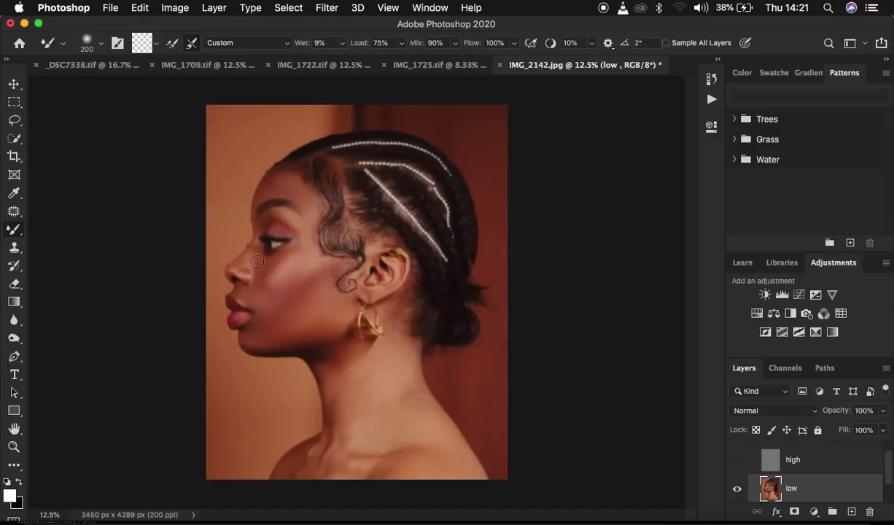
pyautogui.moveTo(244, 260)
pyautogui.mouseDown()
pyautogui.moveTo(257, 261)
pyautogui.moveTo(257, 238)
pyautogui.mouseUp()
pyautogui.moveTo(273, 184)
pyautogui.mouseDown()
pyautogui.moveTo(303, 183)
pyautogui.moveTo(281, 185)
pyautogui.moveTo(289, 191)
pyautogui.mouseUp()
# Refine the blending along the lower cheek, jaw and eye area with the mixer brush at 175 px
pyautogui.press('super+0')
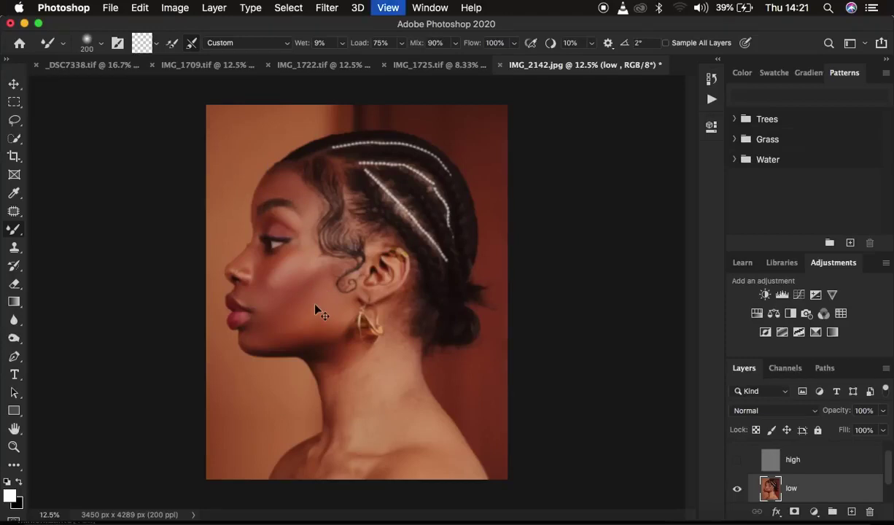
pyautogui.moveTo(294, 303)
pyautogui.mouseDown()
pyautogui.moveTo(258, 309)
pyautogui.moveTo(282, 313)
pyautogui.moveTo(293, 290)
pyautogui.moveTo(315, 311)
pyautogui.moveTo(310, 331)
pyautogui.moveTo(325, 322)
pyautogui.mouseUp()
pyautogui.moveTo(271, 314)
pyautogui.mouseDown()
pyautogui.moveTo(215, 338)
pyautogui.moveTo(220, 330)
pyautogui.moveTo(210, 351)
pyautogui.moveTo(218, 367)
pyautogui.moveTo(220, 309)
pyautogui.moveTo(200, 303)
pyautogui.moveTo(201, 291)
pyautogui.moveTo(227, 316)
pyautogui.moveTo(215, 334)
pyautogui.mouseUp()
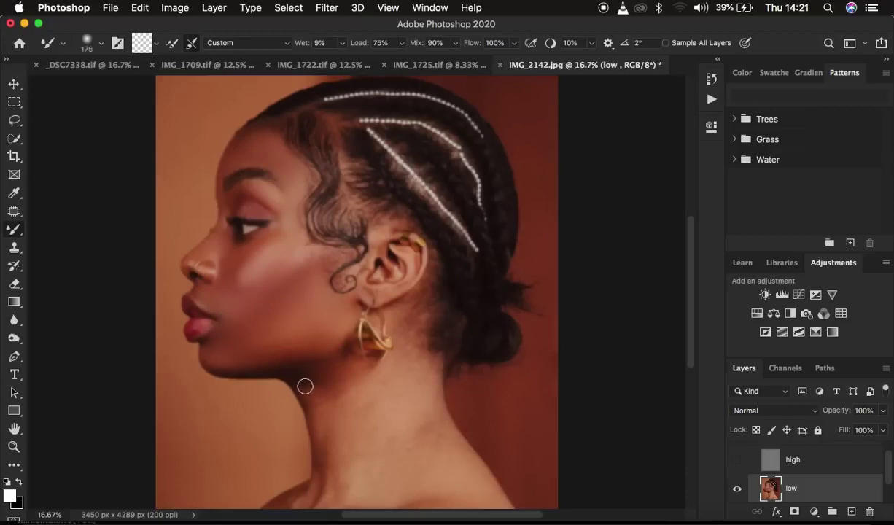
pyautogui.moveTo(268, 341)
pyautogui.mouseDown()
pyautogui.moveTo(271, 353)
pyautogui.moveTo(303, 355)
pyautogui.moveTo(331, 332)
pyautogui.mouseUp()
pyautogui.moveTo(311, 256)
pyautogui.mouseDown()
pyautogui.moveTo(329, 259)
pyautogui.moveTo(284, 263)
pyautogui.moveTo(294, 231)
pyautogui.moveTo(257, 238)
pyautogui.moveTo(258, 204)
pyautogui.moveTo(229, 202)
pyautogui.moveTo(244, 189)
pyautogui.moveTo(271, 204)
pyautogui.mouseUp()
# Show the high layer again and hide the freq sep group to compare the smoothed skin with the original
pyautogui.click(736, 461)
pyautogui.press('super+minus')
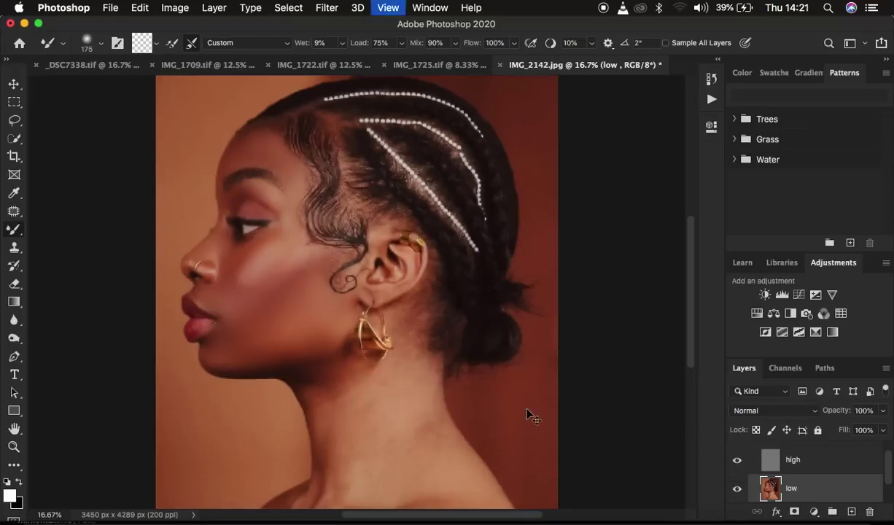
pyautogui.press('super+minus')
pyautogui.press('super+plus')
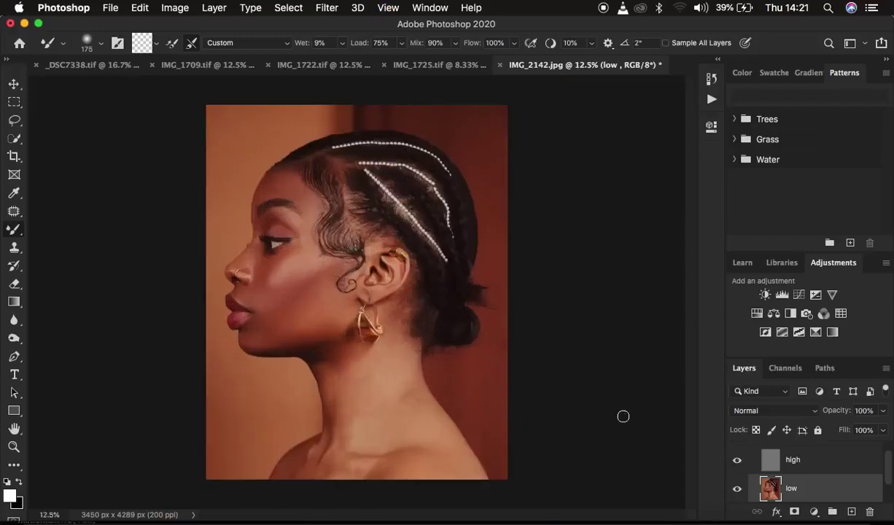
pyautogui.scroll(1, 774, 472)
pyautogui.click(738, 451)
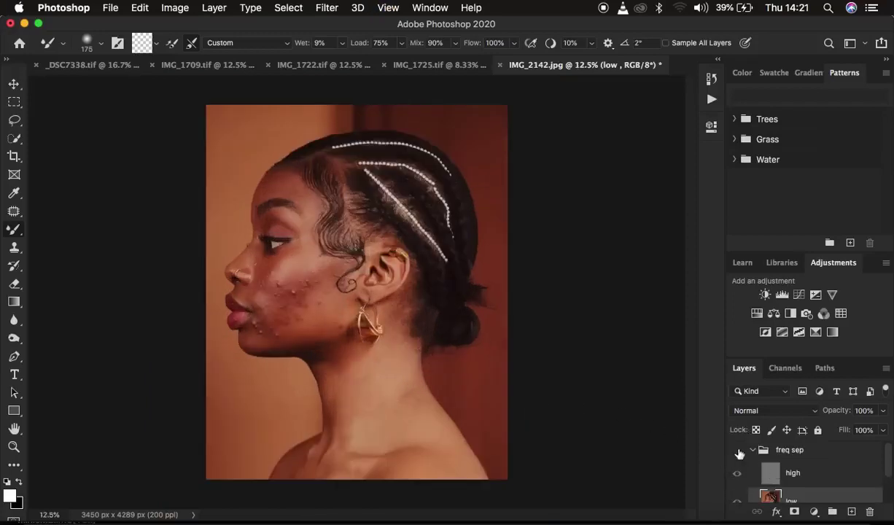
# Toggle the freq sep group's visibility to compare the original face with the retouch, leaving the group shown
pyautogui.click(737, 451)
pyautogui.click(737, 451)
pyautogui.click(737, 450)
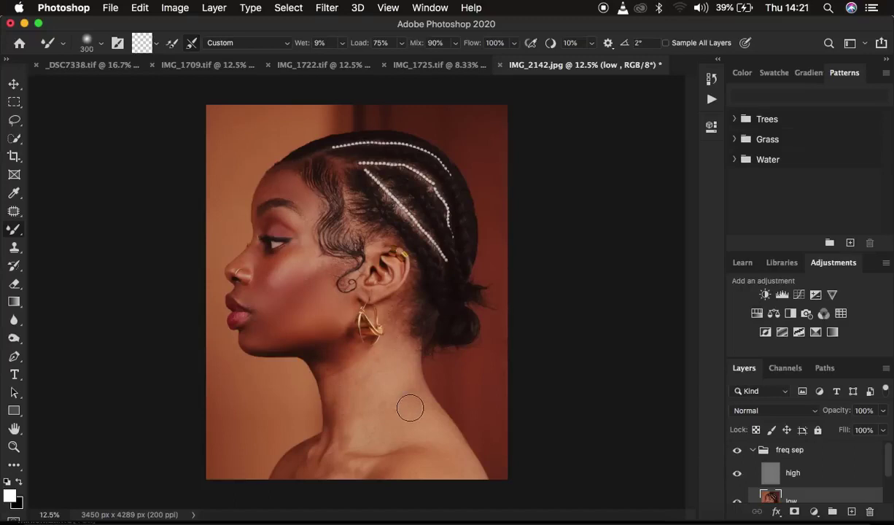
# Hide the high layer and blend the skin tones on the neck and under the jaw with the mixer brush at 400 px
pyautogui.click(737, 473)
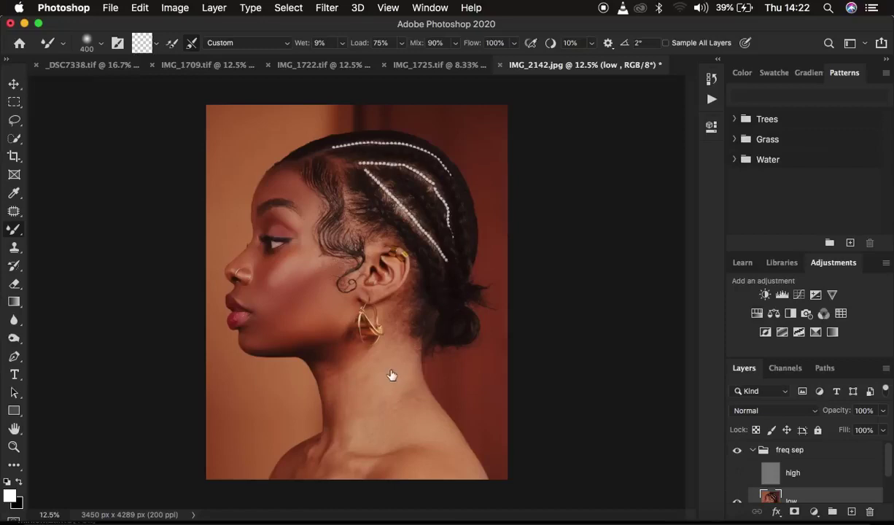
pyautogui.moveTo(406, 367)
pyautogui.mouseDown()
pyautogui.moveTo(409, 399)
pyautogui.moveTo(360, 388)
pyautogui.moveTo(329, 359)
pyautogui.moveTo(384, 335)
pyautogui.moveTo(398, 360)
pyautogui.moveTo(395, 325)
pyautogui.moveTo(328, 354)
pyautogui.moveTo(341, 409)
pyautogui.moveTo(323, 473)
pyautogui.moveTo(376, 473)
pyautogui.moveTo(437, 445)
pyautogui.moveTo(351, 409)
pyautogui.moveTo(321, 354)
pyautogui.moveTo(343, 371)
pyautogui.moveTo(336, 359)
pyautogui.moveTo(391, 320)
pyautogui.moveTo(399, 367)
pyautogui.moveTo(332, 439)
pyautogui.moveTo(330, 475)
pyautogui.moveTo(329, 307)
pyautogui.mouseUp()
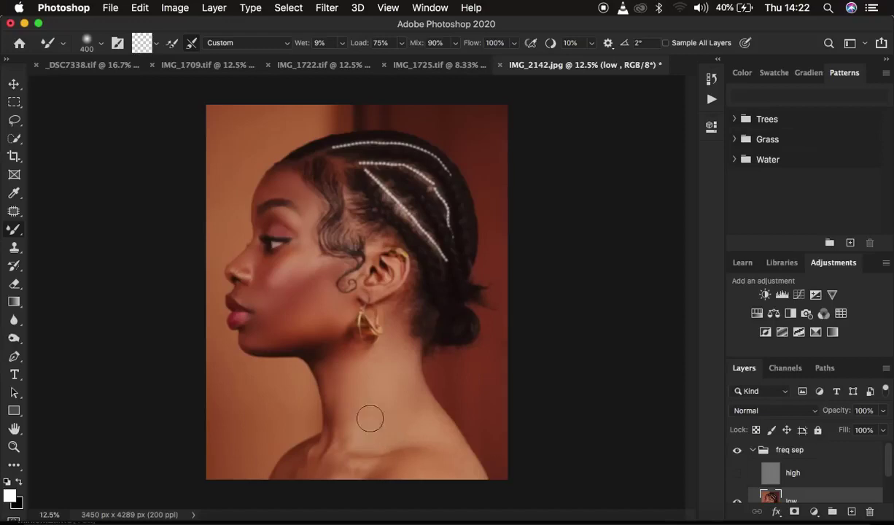
pyautogui.moveTo(329, 348)
pyautogui.mouseDown()
pyautogui.moveTo(309, 473)
pyautogui.moveTo(355, 425)
pyautogui.moveTo(345, 428)
pyautogui.moveTo(333, 366)
pyautogui.mouseUp()
pyautogui.moveTo(389, 364)
pyautogui.mouseDown()
pyautogui.moveTo(339, 360)
pyautogui.moveTo(325, 343)
pyautogui.mouseUp()
# Blend the tones on the lower cheek, temple and shoulder with the mixer brush, and show the high layer again
pyautogui.moveTo(290, 317); pyautogui.dragTo(261, 329)
pyautogui.moveTo(310, 224); pyautogui.dragTo(307, 245)
pyautogui.moveTo(429, 399)
pyautogui.mouseDown()
pyautogui.moveTo(419, 409)
pyautogui.moveTo(433, 429)
pyautogui.moveTo(370, 432)
pyautogui.moveTo(361, 443)
pyautogui.mouseUp()
pyautogui.click(352, 471)
pyautogui.click(737, 473)
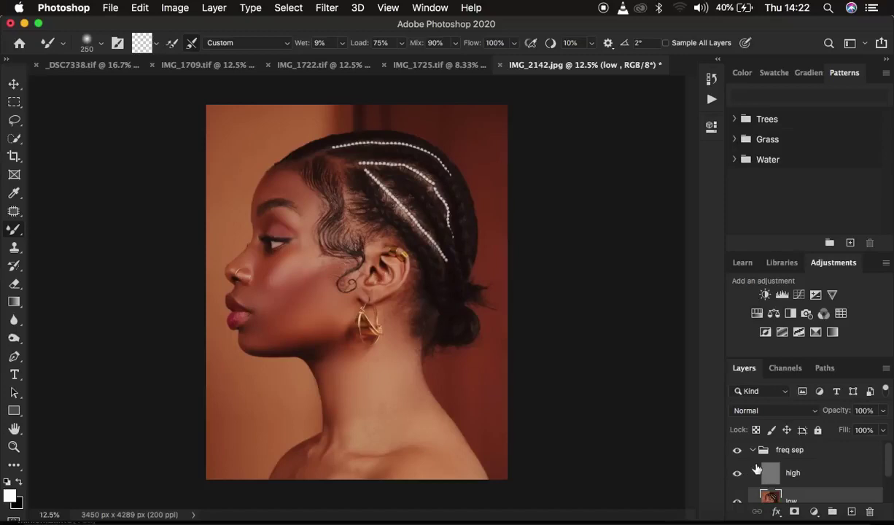
# Compare the retouched skin with the original by toggling the freq sep group at full view and at 25% zoom
pyautogui.click(738, 452)
pyautogui.click(737, 452)
pyautogui.click(737, 452)
pyautogui.click(737, 452)
pyautogui.press('super+plus')
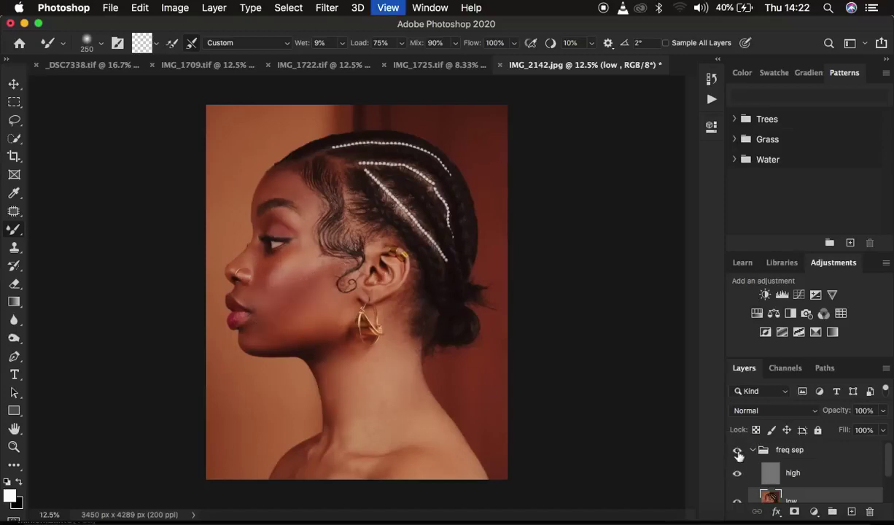
pyautogui.press('super+plus')
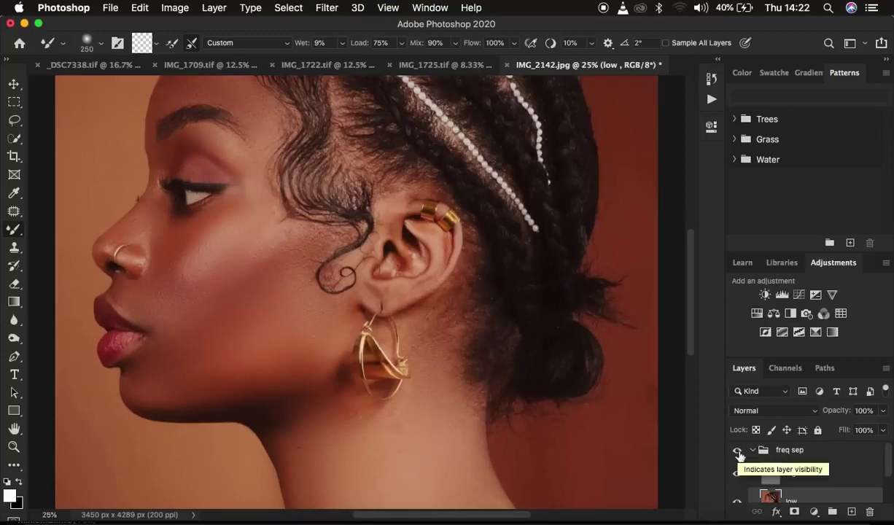
pyautogui.click(738, 452)
pyautogui.click(738, 452)
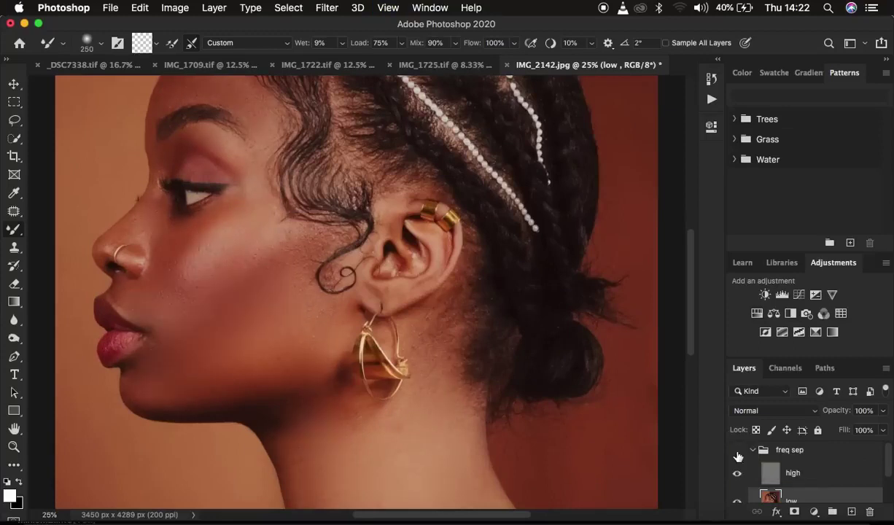
pyautogui.click(737, 452)
pyautogui.click(737, 452)
pyautogui.press('super+minus')
pyautogui.press('super+minus')
pyautogui.press('super+plus')
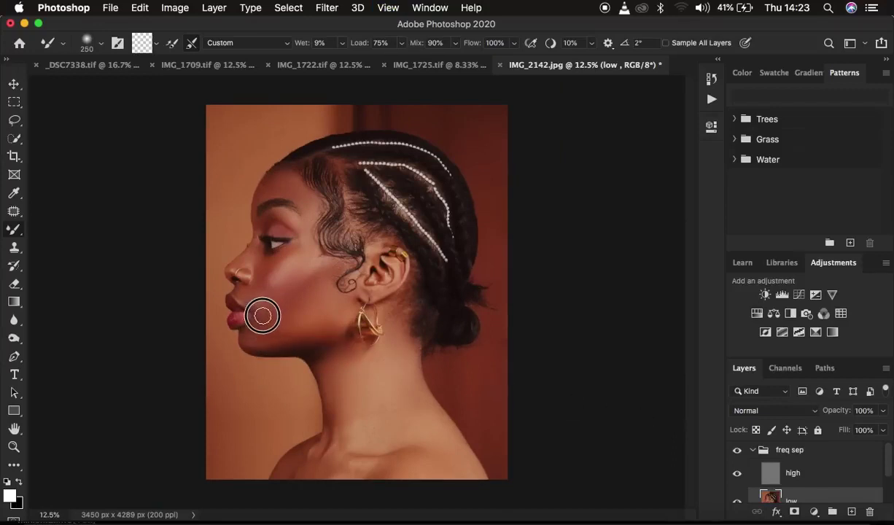
# Lasso the lower cheek and jaw on the low layer, apply a Gaussian Blur with a 21-pixel radius and deselect
pyautogui.click(14, 124)
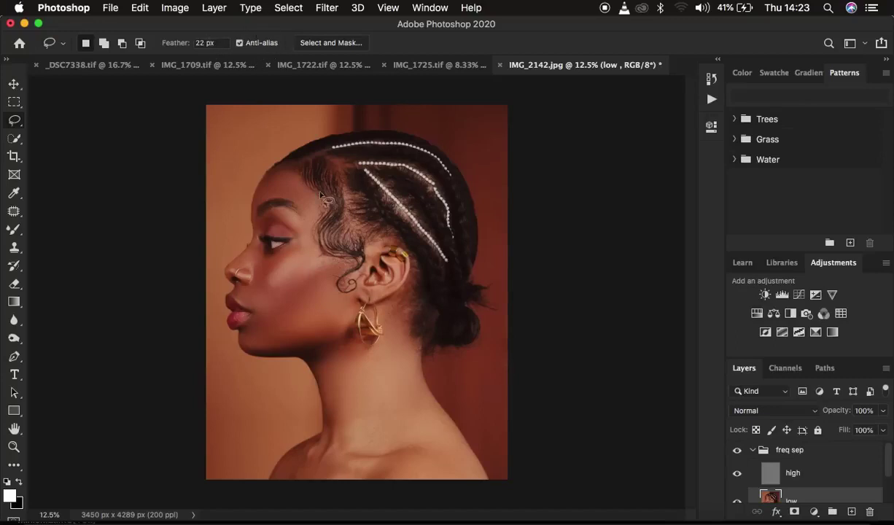
pyautogui.moveTo(263, 302)
pyautogui.mouseDown()
pyautogui.moveTo(339, 256)
pyautogui.moveTo(329, 285)
pyautogui.moveTo(350, 305)
pyautogui.moveTo(305, 335)
pyautogui.moveTo(257, 326)
pyautogui.moveTo(259, 302)
pyautogui.moveTo(279, 290)
pyautogui.mouseUp()
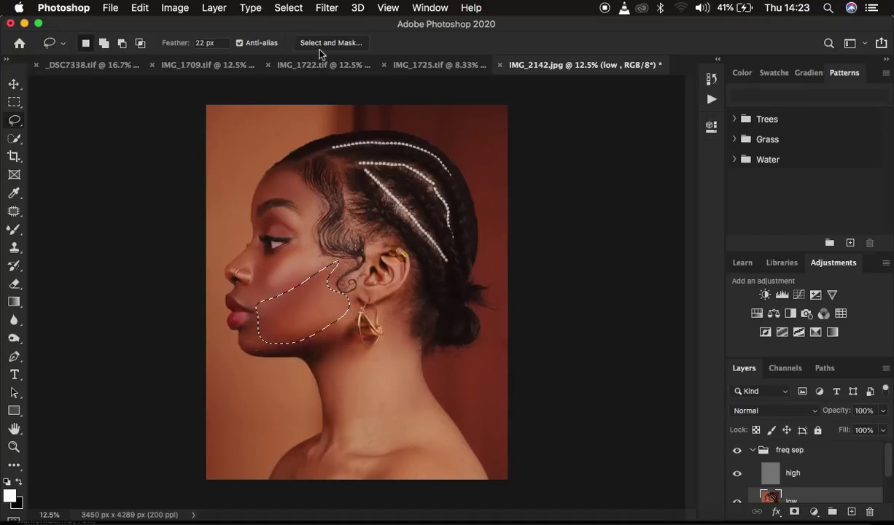
pyautogui.click(325, 8)
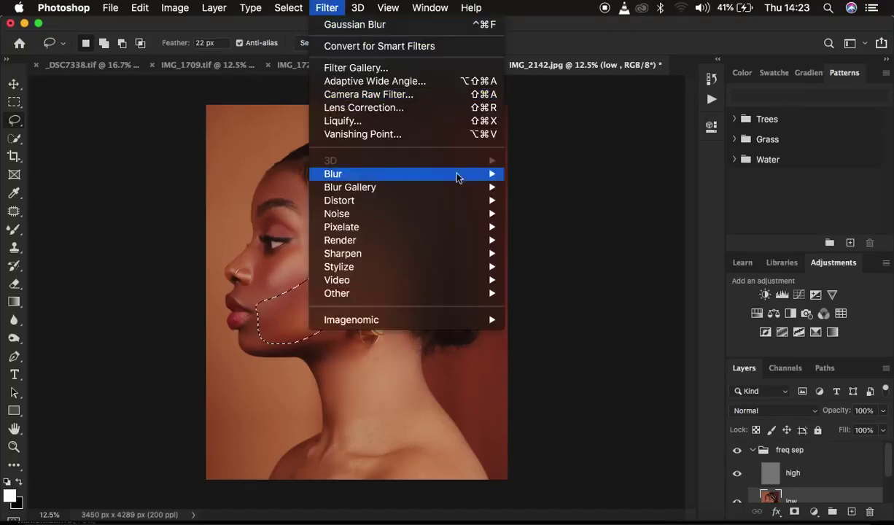
pyautogui.moveTo(457, 175)
pyautogui.click(543, 224)
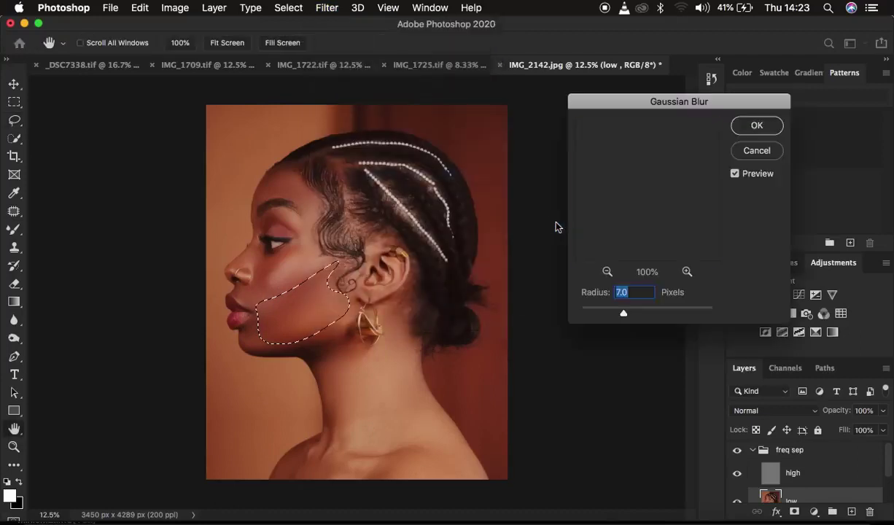
pyautogui.moveTo(623, 318); pyautogui.dragTo(640, 319)
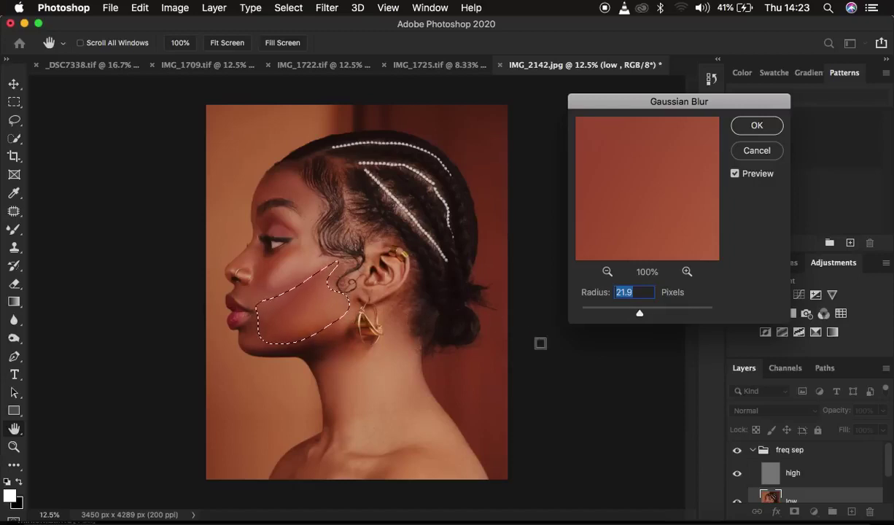
pyautogui.write('7')
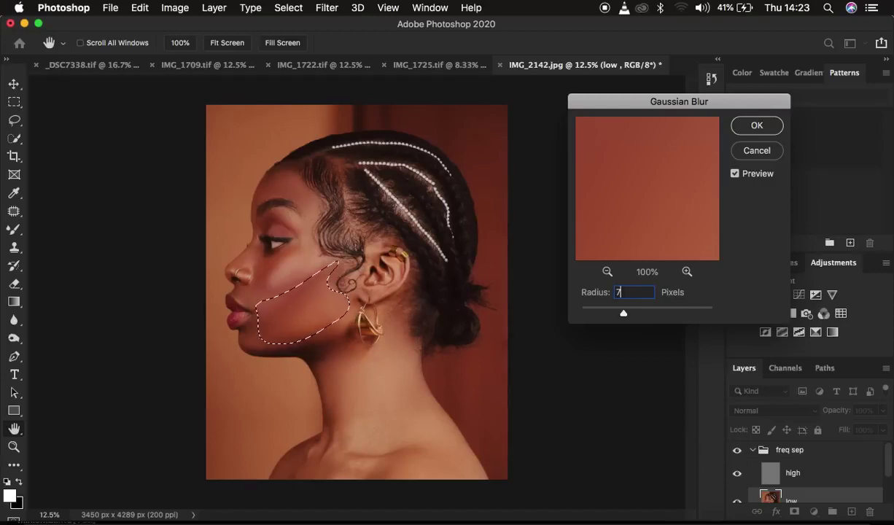
pyautogui.press('BackSpace')
pyautogui.write('21')
pyautogui.click(754, 126)
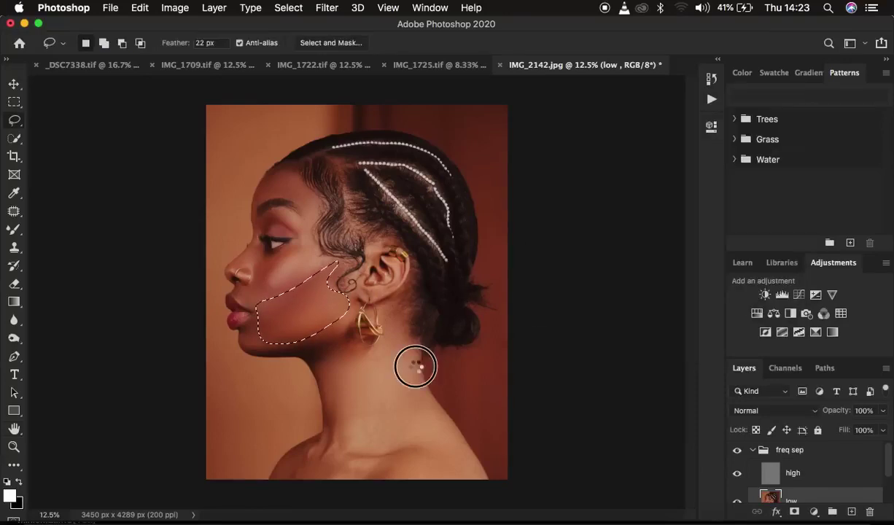
pyautogui.press('super+d')
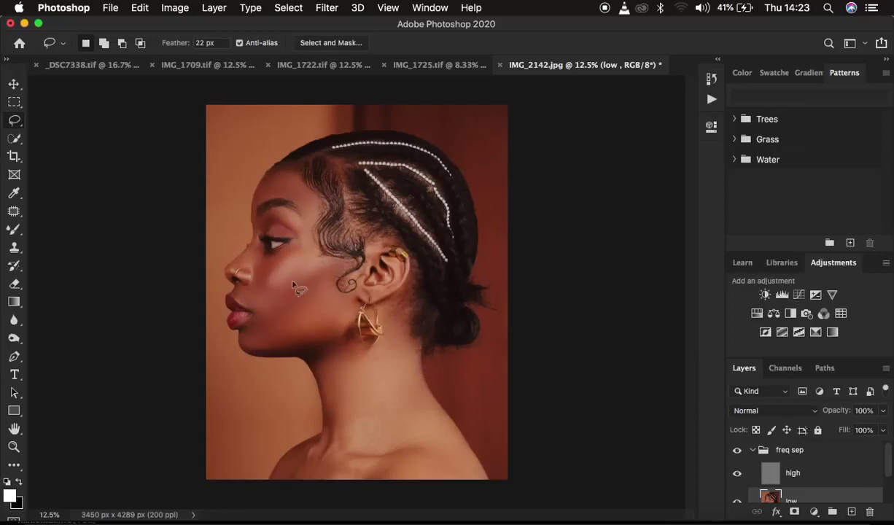
# Lasso the skin between the nose, mouth and cheek and repeat the Gaussian Blur on it
pyautogui.moveTo(263, 284)
pyautogui.mouseDown()
pyautogui.moveTo(292, 313)
pyautogui.moveTo(253, 309)
pyautogui.moveTo(239, 295)
pyautogui.moveTo(256, 264)
pyautogui.moveTo(258, 271)
pyautogui.mouseUp()
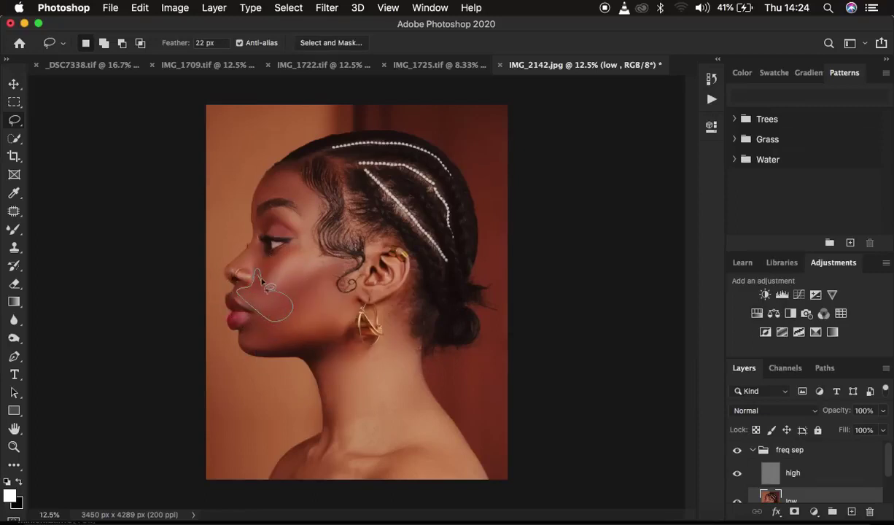
pyautogui.rightClick(269, 305)
pyautogui.click(321, 445)
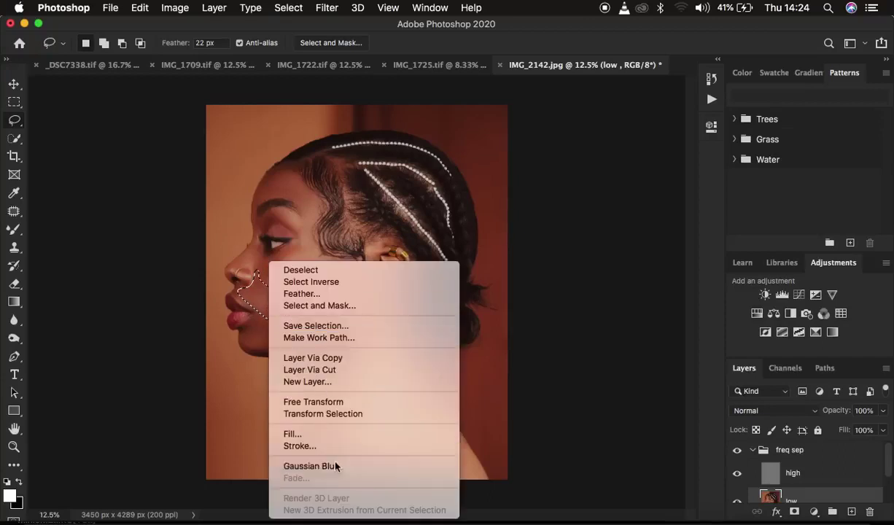
pyautogui.click(377, 436)
# Lasso the upper cheek under the eye, repeat the Gaussian Blur on it and deselect
pyautogui.moveTo(255, 264)
pyautogui.mouseDown()
pyautogui.moveTo(305, 237)
pyautogui.moveTo(275, 279)
pyautogui.moveTo(254, 267)
pyautogui.mouseUp()
pyautogui.rightClick(264, 262)
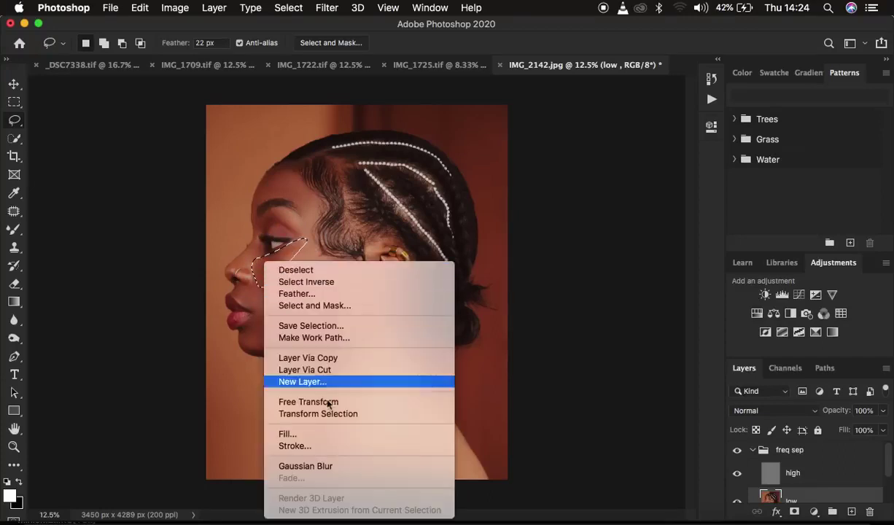
pyautogui.click(336, 467)
pyautogui.hotkey('ctrl', 'd')
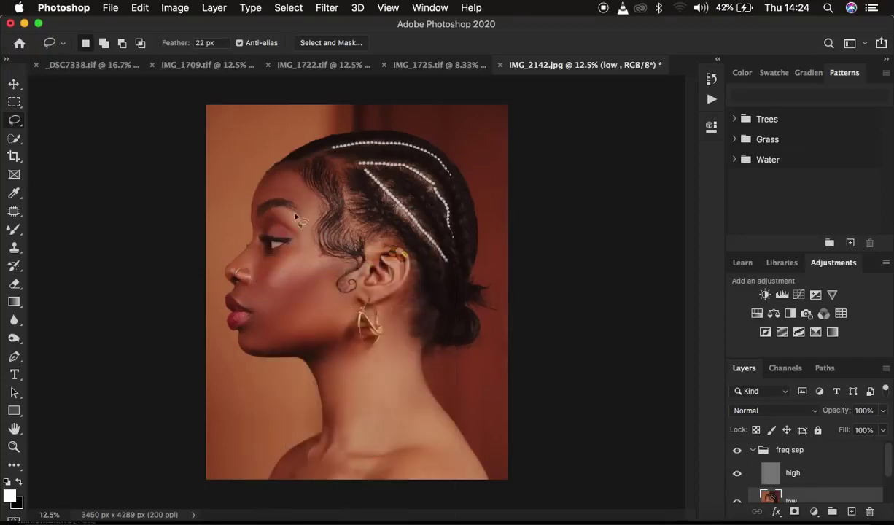
# Lasso the forehead down to the temple above the eyebrow and repeat the Gaussian Blur on it
pyautogui.moveTo(276, 166)
pyautogui.mouseDown()
pyautogui.moveTo(315, 206)
pyautogui.moveTo(311, 223)
pyautogui.moveTo(292, 198)
pyautogui.moveTo(258, 202)
pyautogui.moveTo(272, 184)
pyautogui.mouseUp()
pyautogui.rightClick(281, 182)
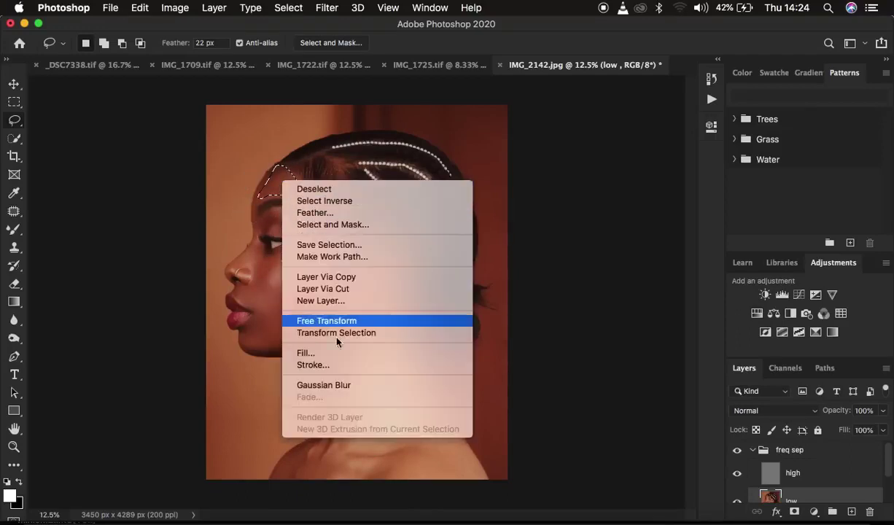
pyautogui.click(344, 386)
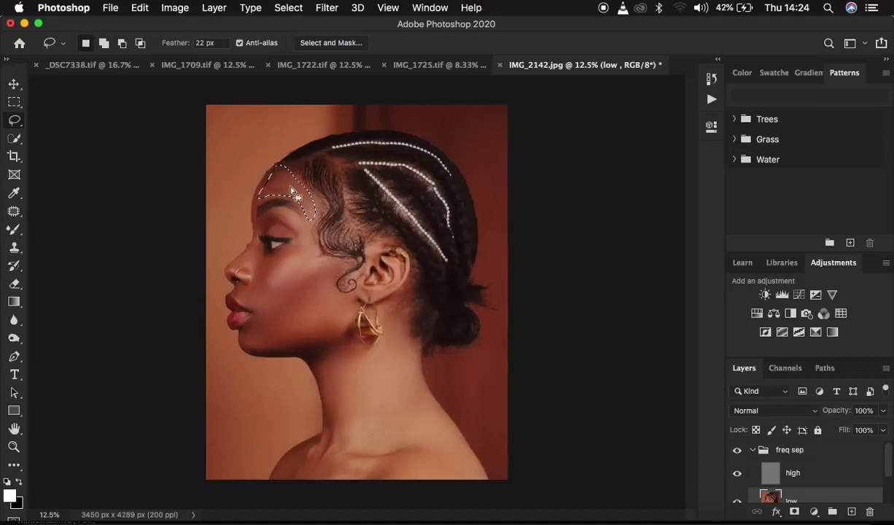
# Fade the forehead's Gaussian Blur to 59% opacity in Normal mode and return to the Lasso tool
pyautogui.rightClick(291, 189)
pyautogui.click(365, 401)
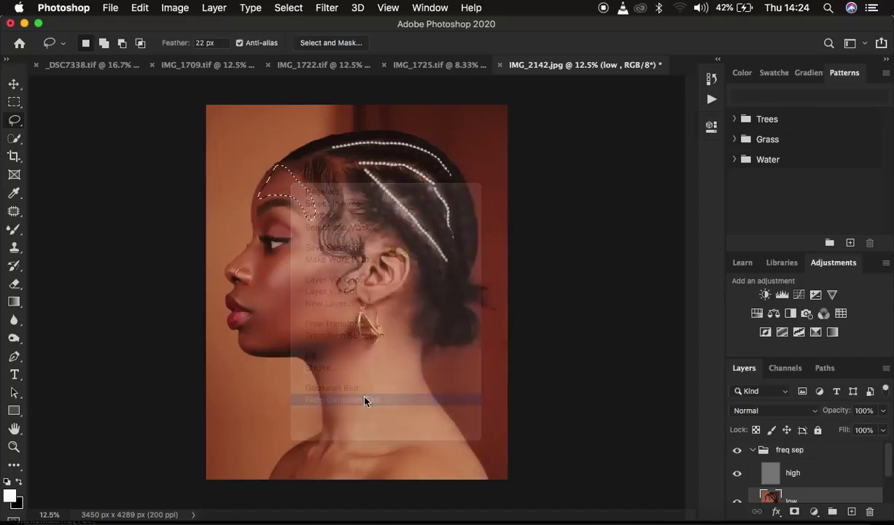
pyautogui.moveTo(634, 169); pyautogui.dragTo(628, 169)
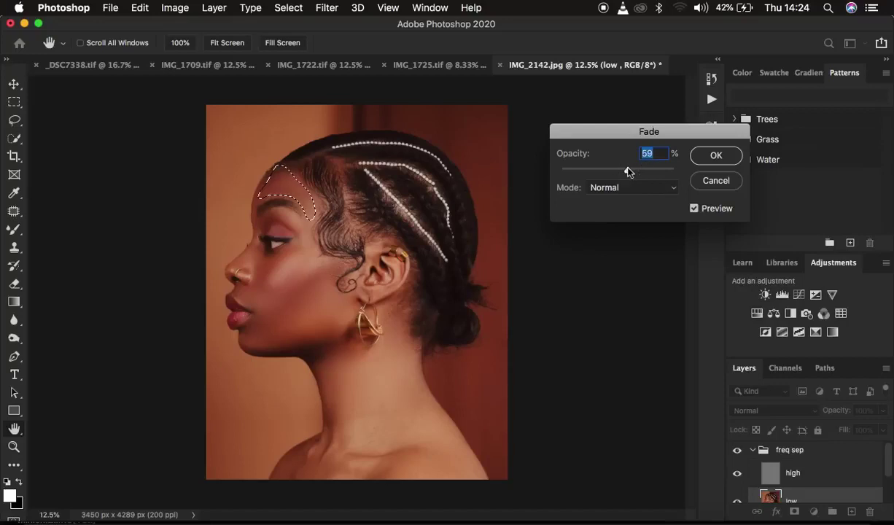
pyautogui.click(715, 155)
pyautogui.press('l')
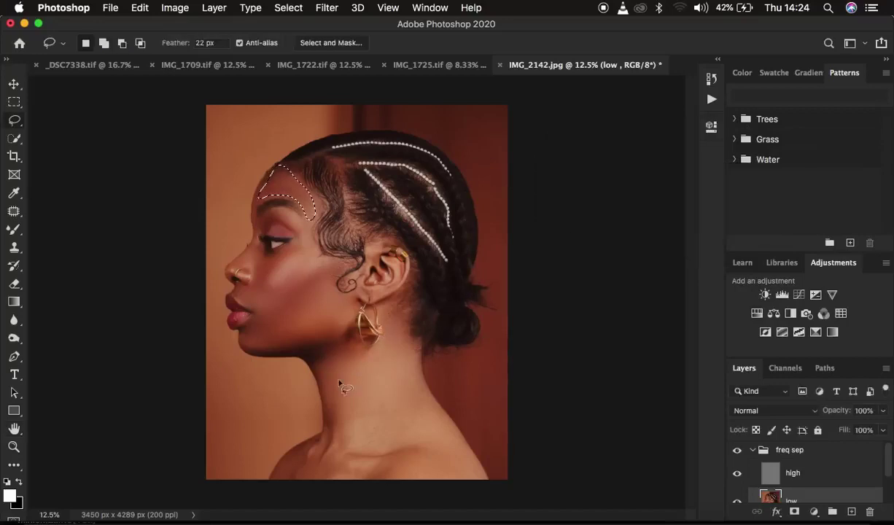
# Lasso the neck from the jaw to above the collarbone, repeat the Gaussian Blur on it and deselect
pyautogui.moveTo(313, 355)
pyautogui.mouseDown()
pyautogui.moveTo(386, 401)
pyautogui.moveTo(401, 346)
pyautogui.moveTo(393, 355)
pyautogui.moveTo(323, 344)
pyautogui.moveTo(355, 435)
pyautogui.moveTo(425, 387)
pyautogui.moveTo(405, 347)
pyautogui.mouseUp()
pyautogui.rightClick(385, 388)
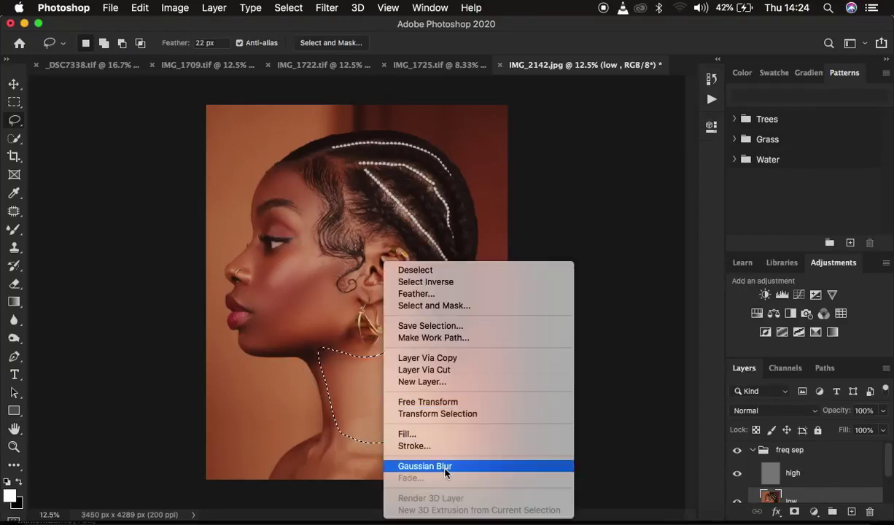
pyautogui.click(446, 468)
pyautogui.press('super+d')
# Toggle the freq sep group repeatedly to compare the blurred skin areas with the original, leaving it shown
pyautogui.click(737, 451)
pyautogui.click(737, 451)
pyautogui.click(737, 452)
pyautogui.click(737, 452)
pyautogui.click(737, 452)
pyautogui.click(737, 451)
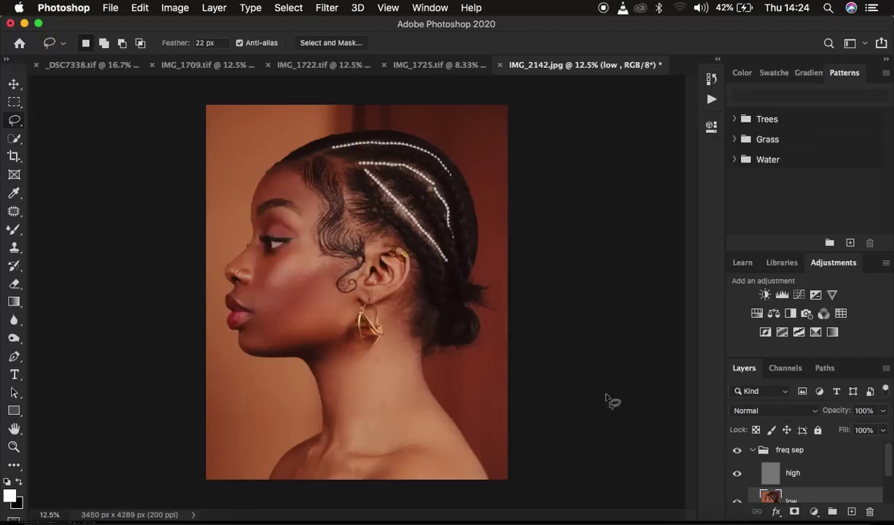